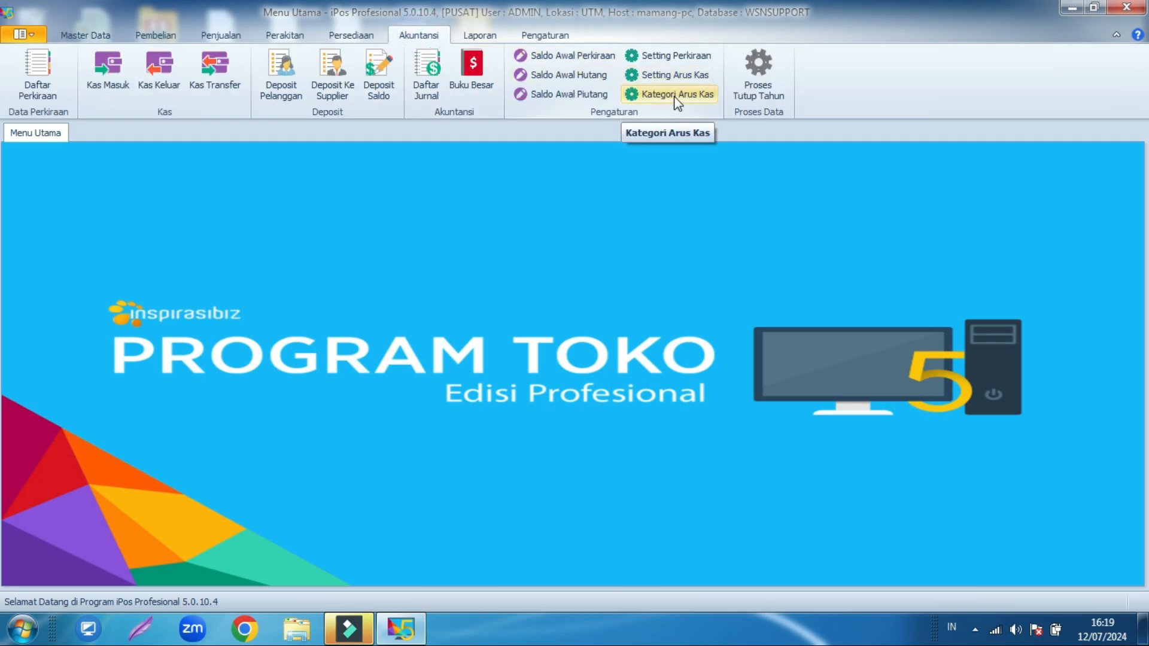
# Step: Review the purchase cash categories in the Setting Arus Kas dialog and close it
pyautogui.click(675, 75)
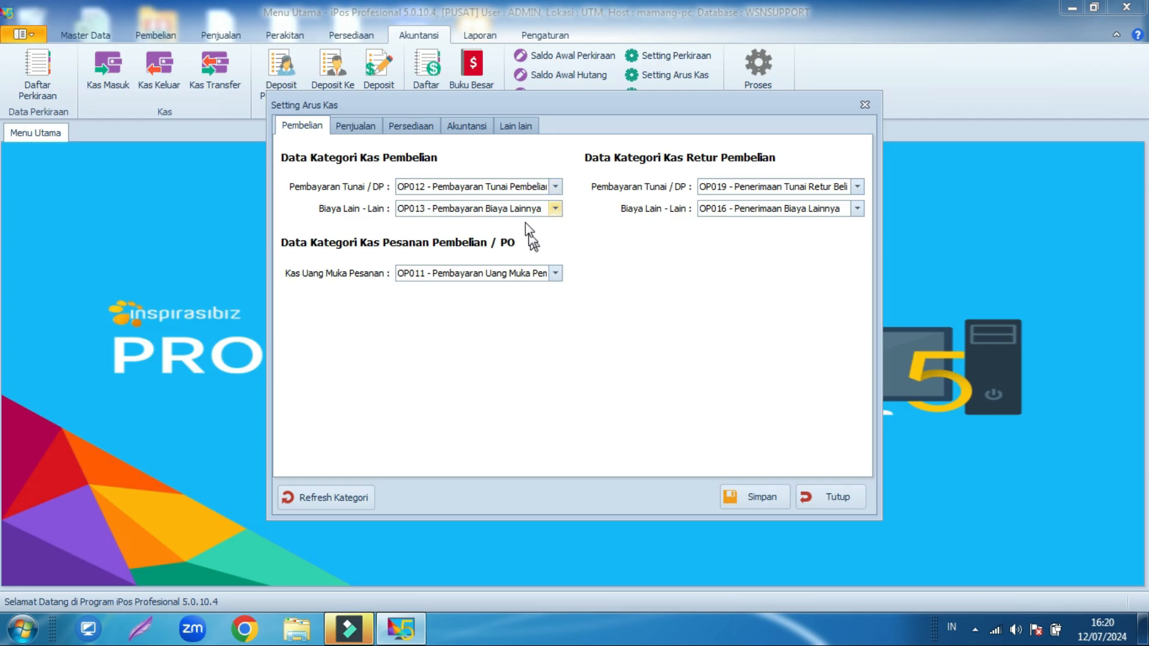
pyautogui.moveTo(594, 109); pyautogui.dragTo(596, 138)
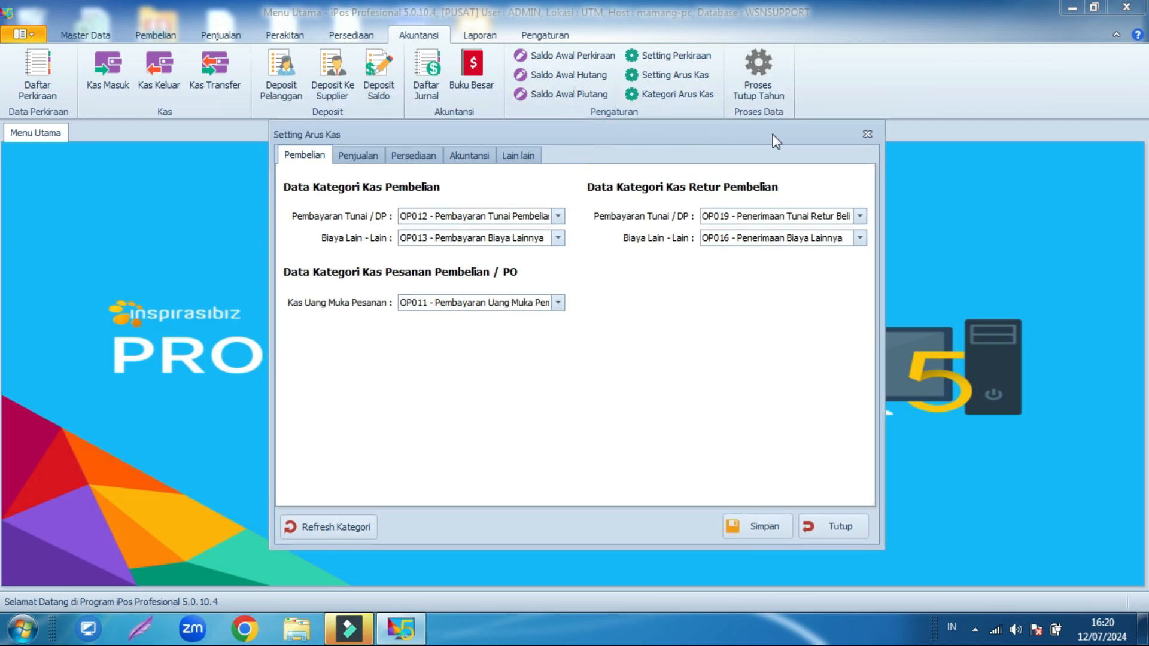
pyautogui.click(867, 134)
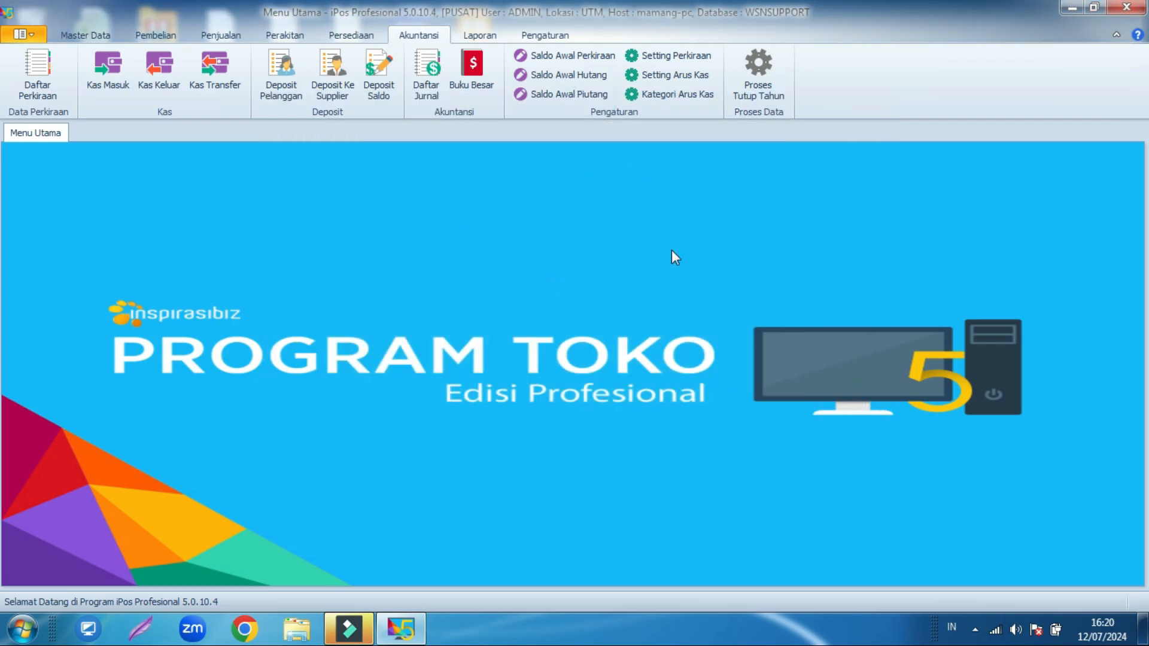
# Step: Review the Kategori Arus Kas list and the Aktivitas options of a new category, then close both without saving
pyautogui.click(677, 95)
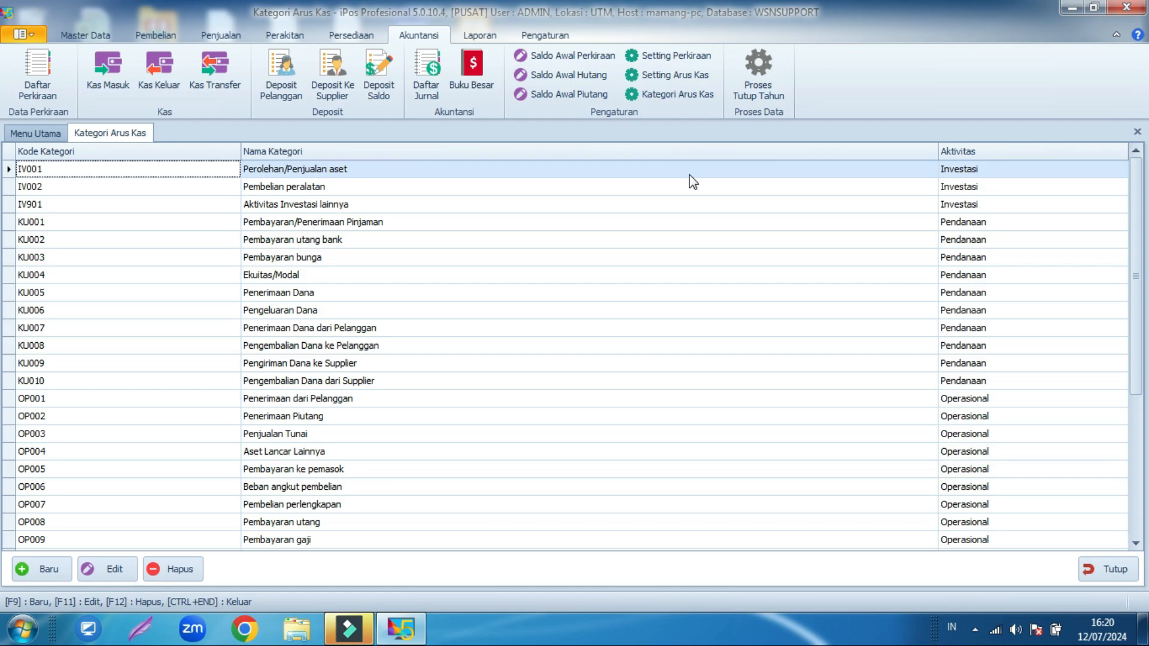
pyautogui.click(38, 569)
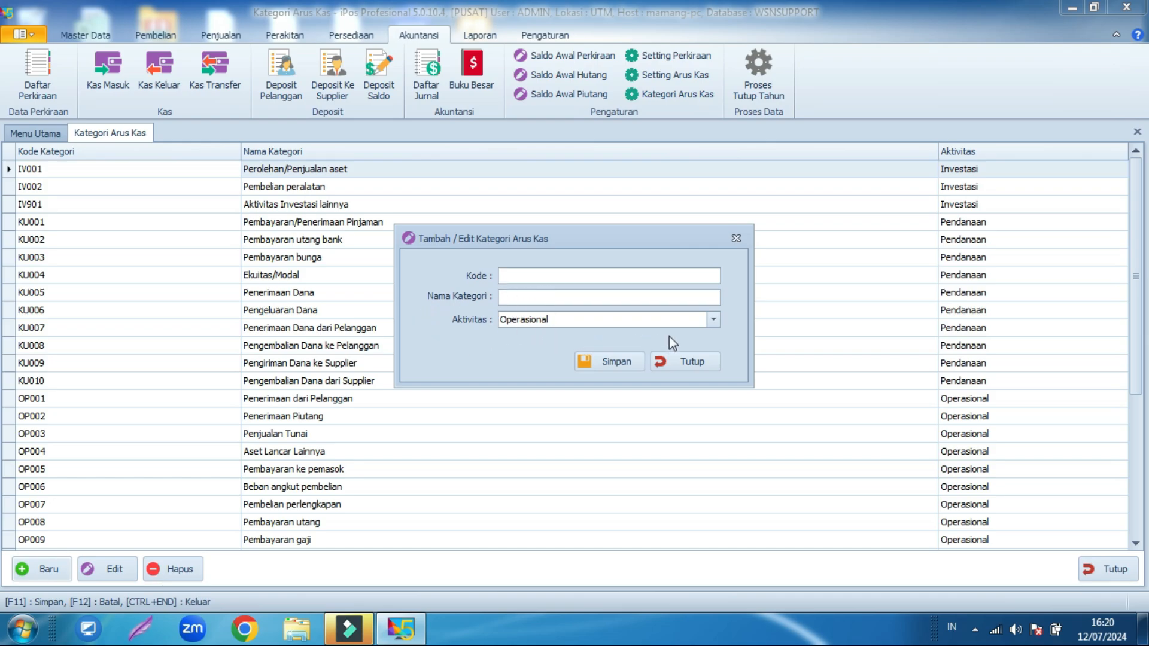
pyautogui.click(711, 320)
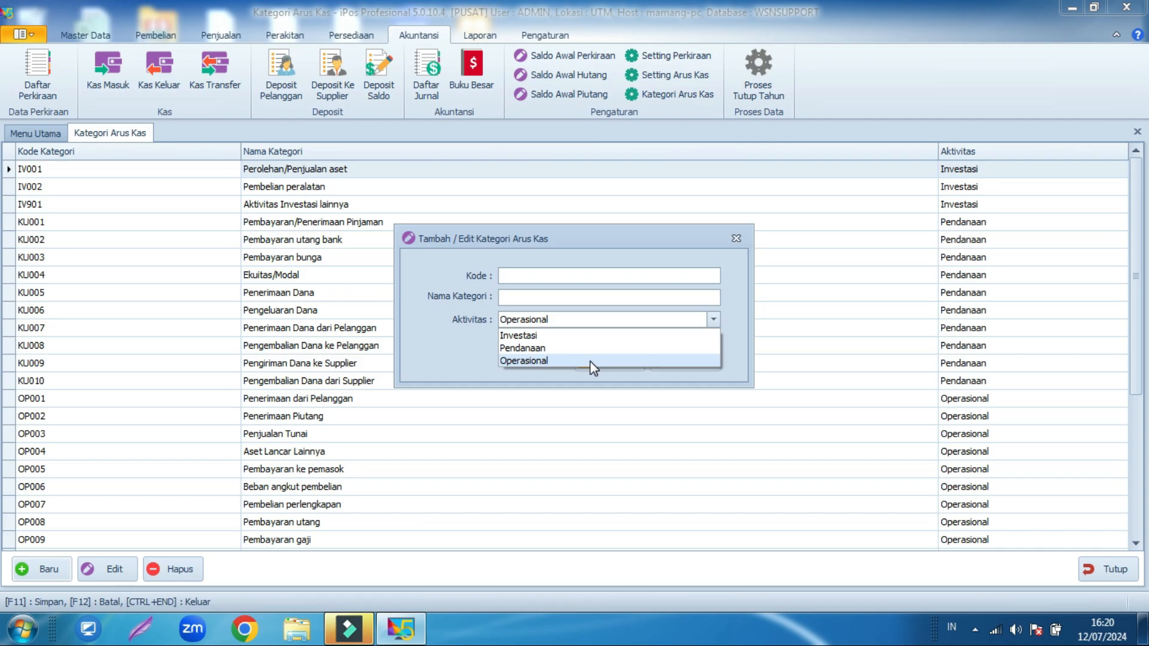
pyautogui.click(737, 239)
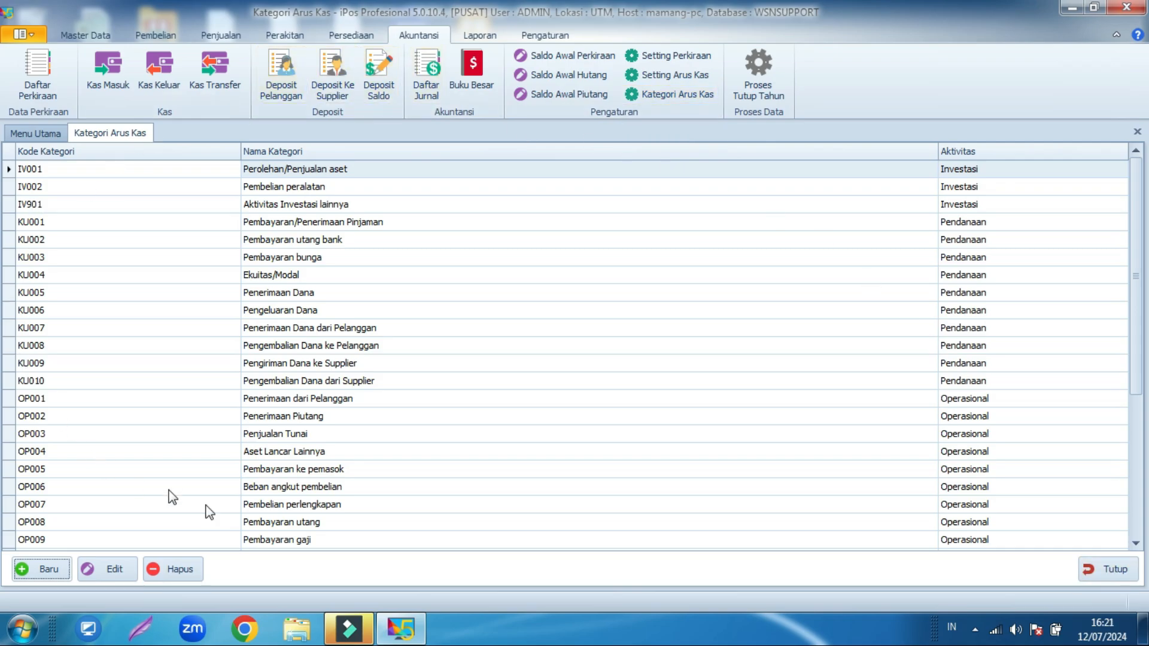
pyautogui.click(1111, 569)
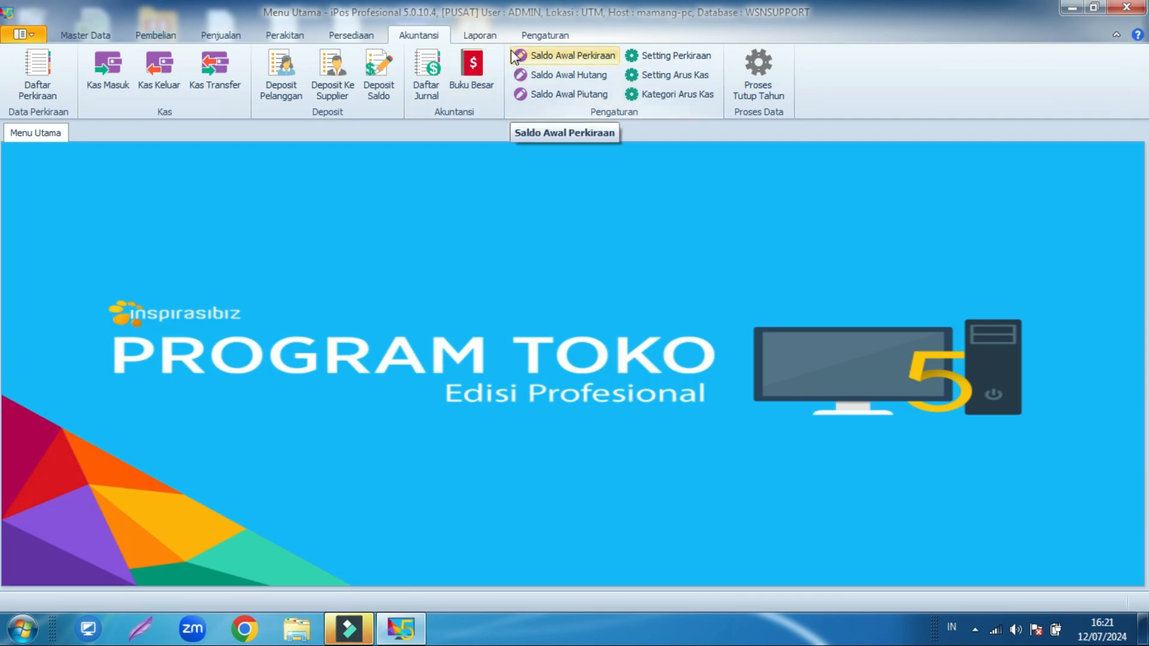
# Step: Open the Arus Kas report and set its method to Langsung
pyautogui.click(488, 35)
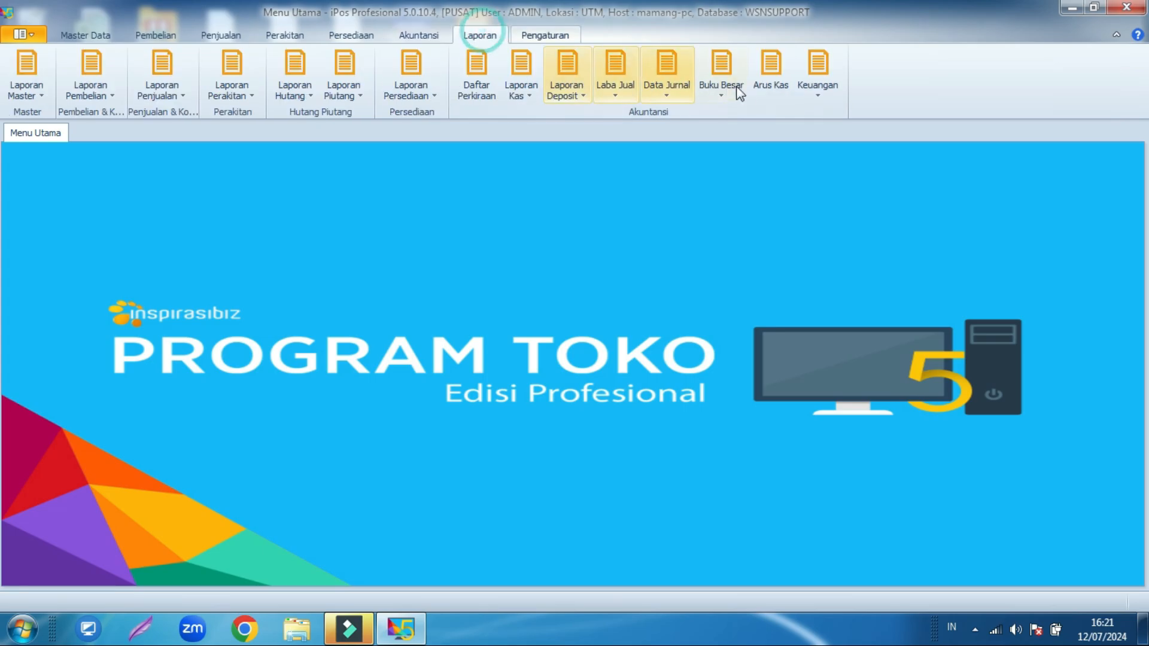
pyautogui.click(770, 76)
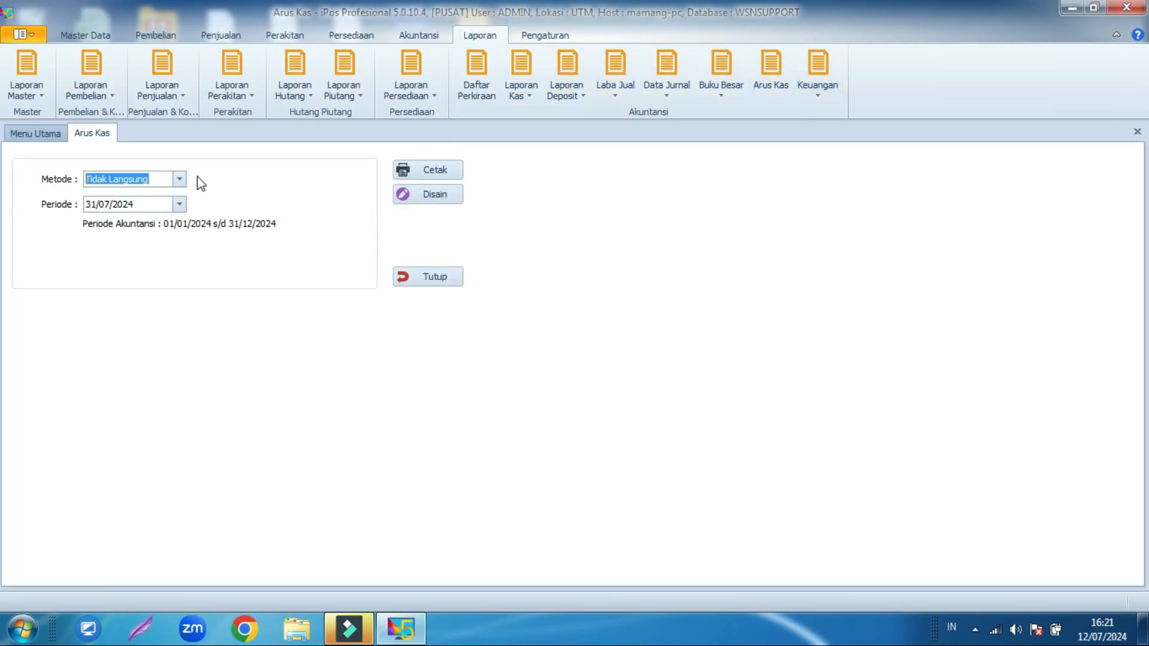
pyautogui.click(181, 175)
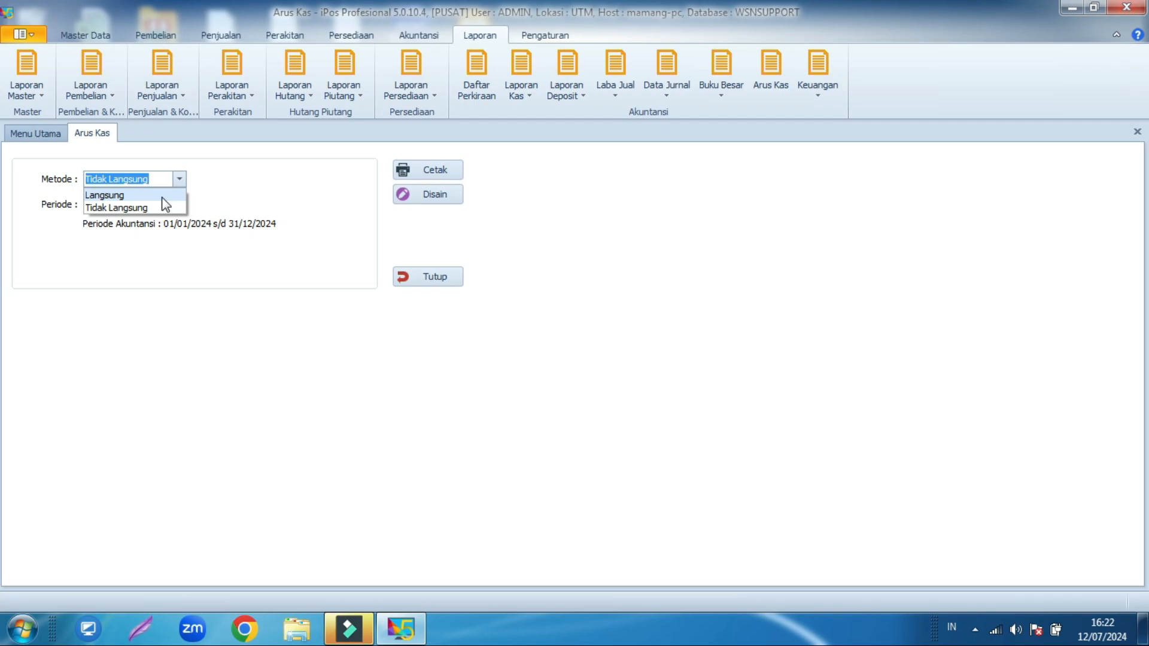
pyautogui.click(231, 195)
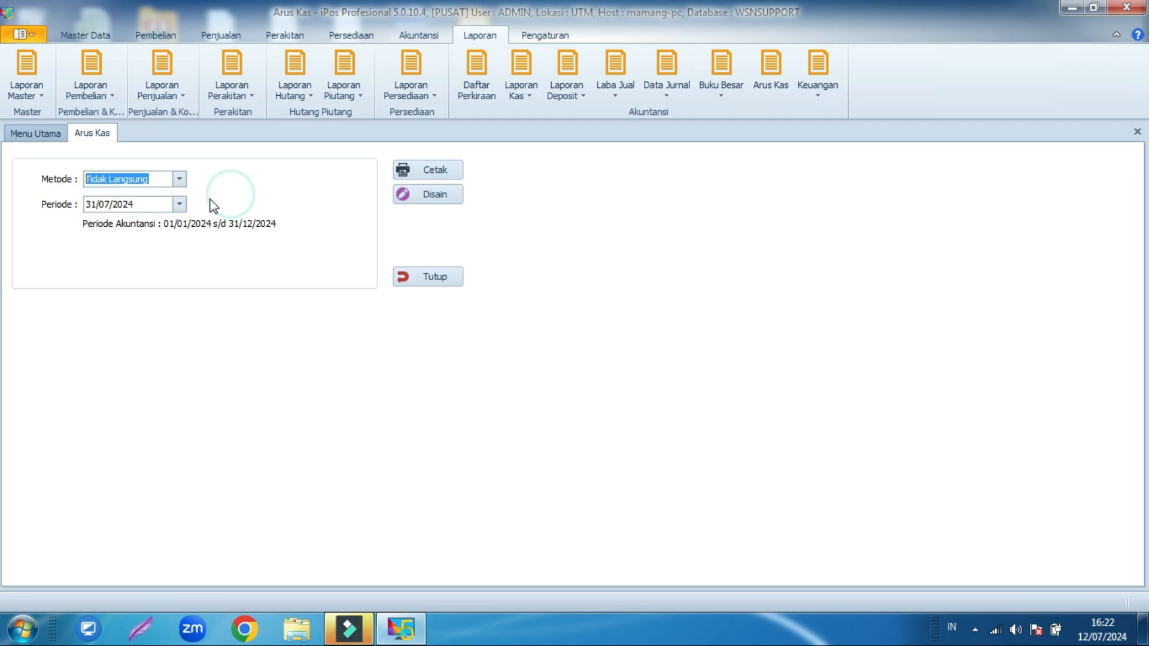
pyautogui.click(178, 179)
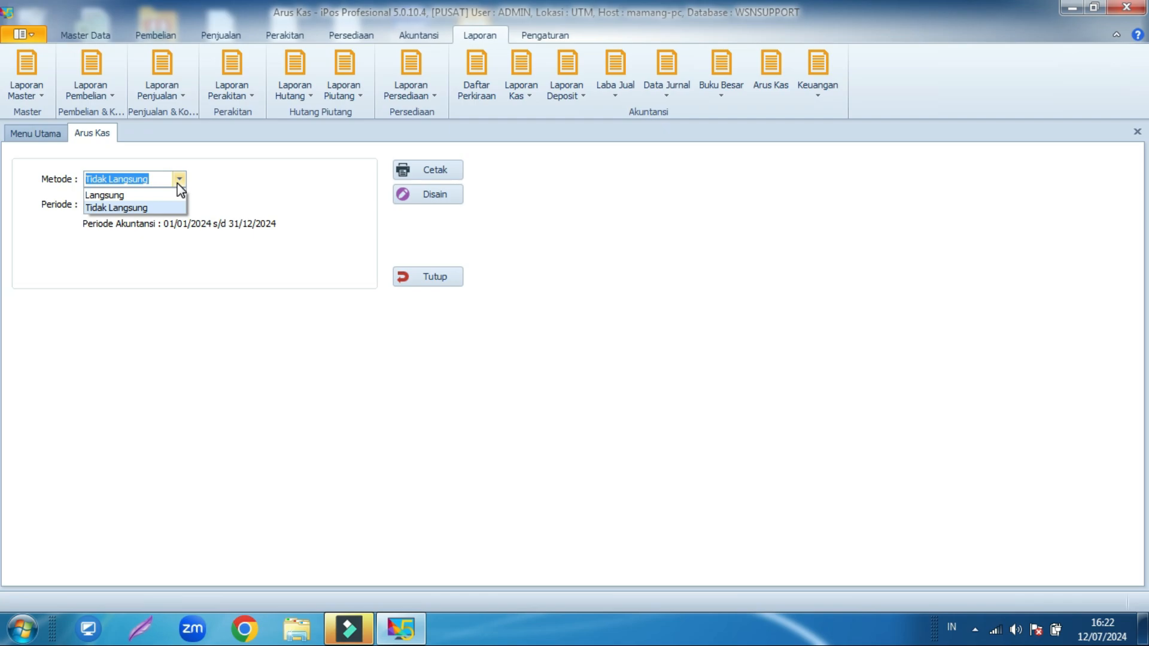
pyautogui.click(133, 196)
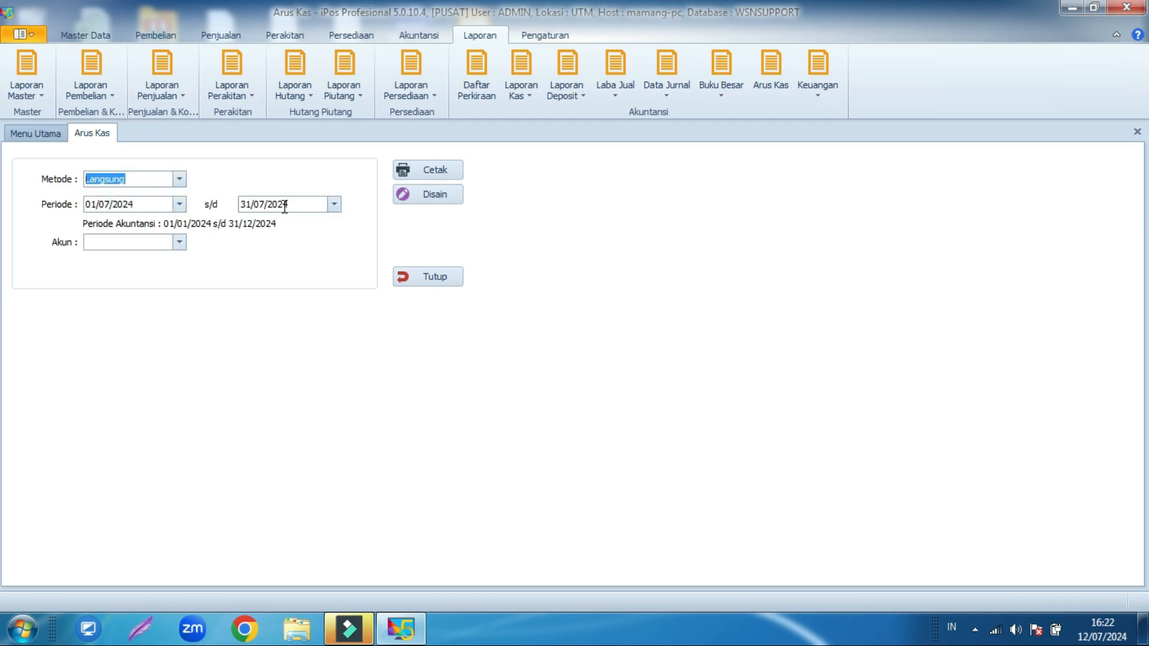
# Step: Set the report's account to 1-1110 - KAS KECIL, preview the direct cash flow report and close the preview
pyautogui.click(179, 243)
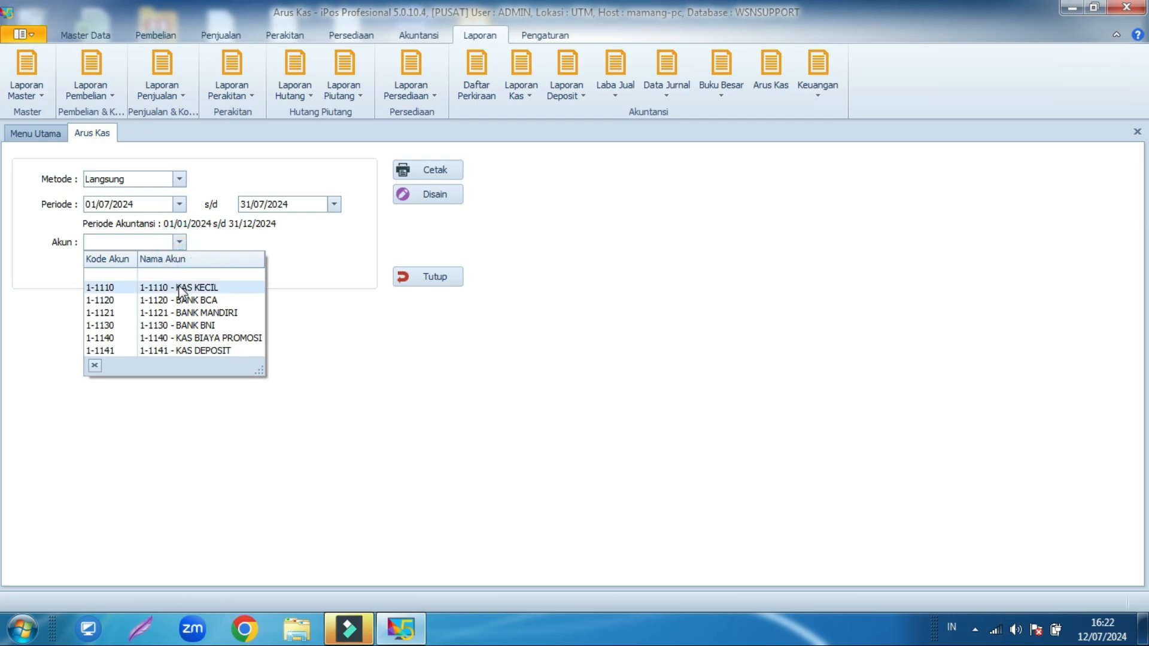
pyautogui.click(178, 287)
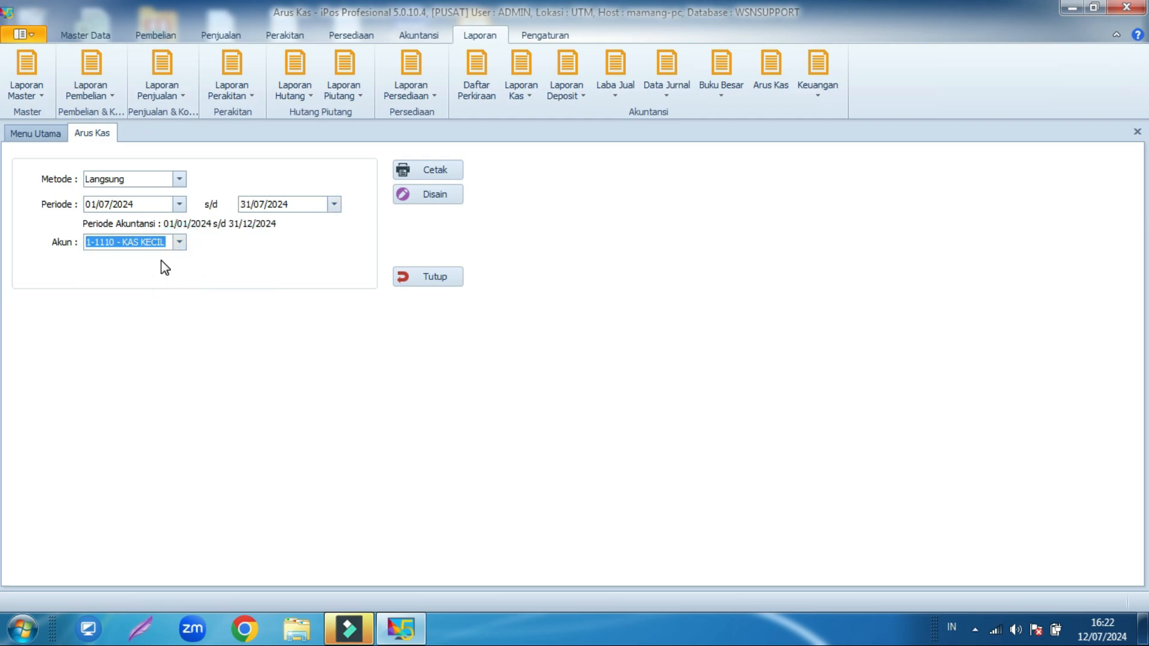
pyautogui.click(413, 171)
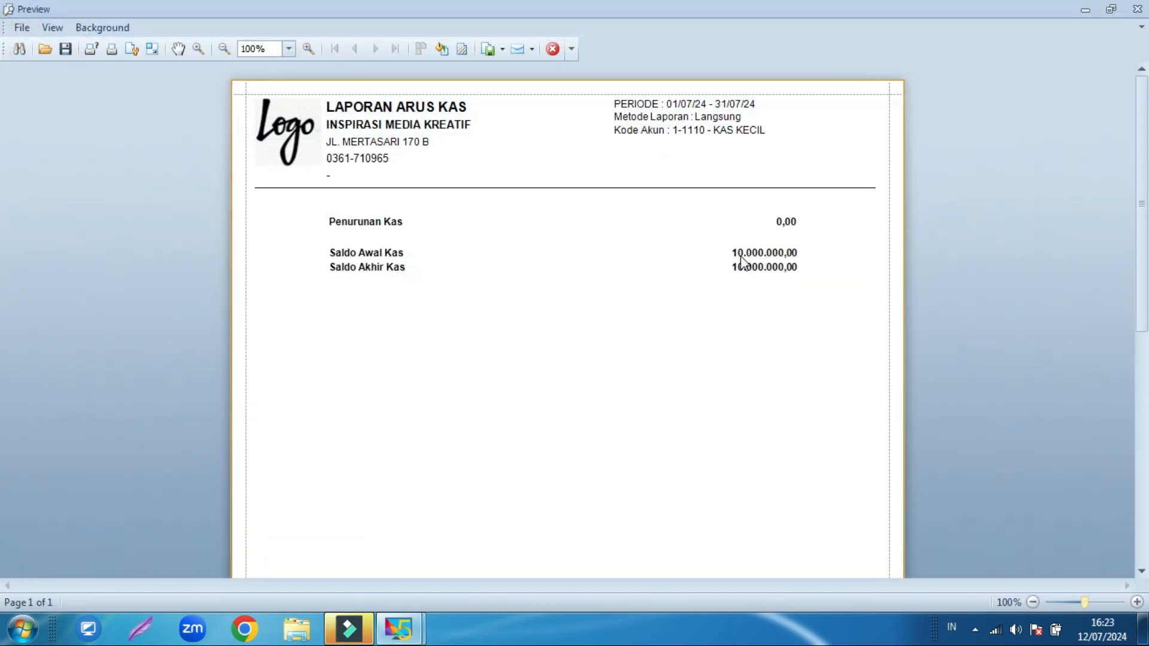
pyautogui.click(1137, 9)
# Step: Check the KAS KECIL opening balance in Saldo Awal Perkiraan and close that page
pyautogui.click(419, 36)
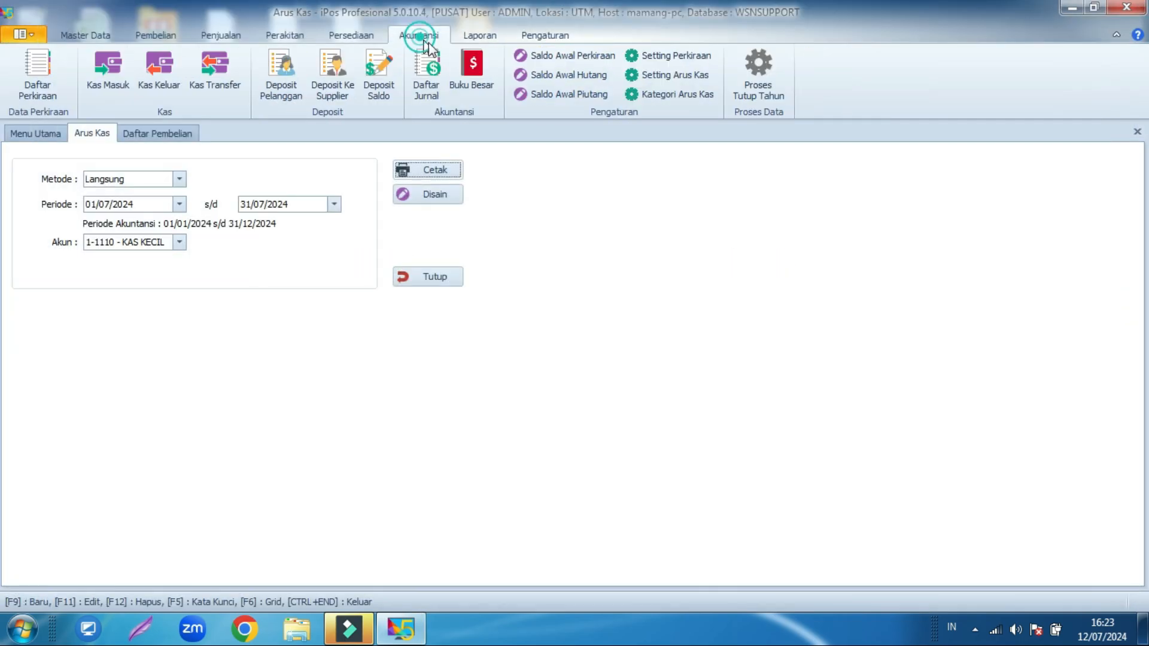
pyautogui.click(563, 55)
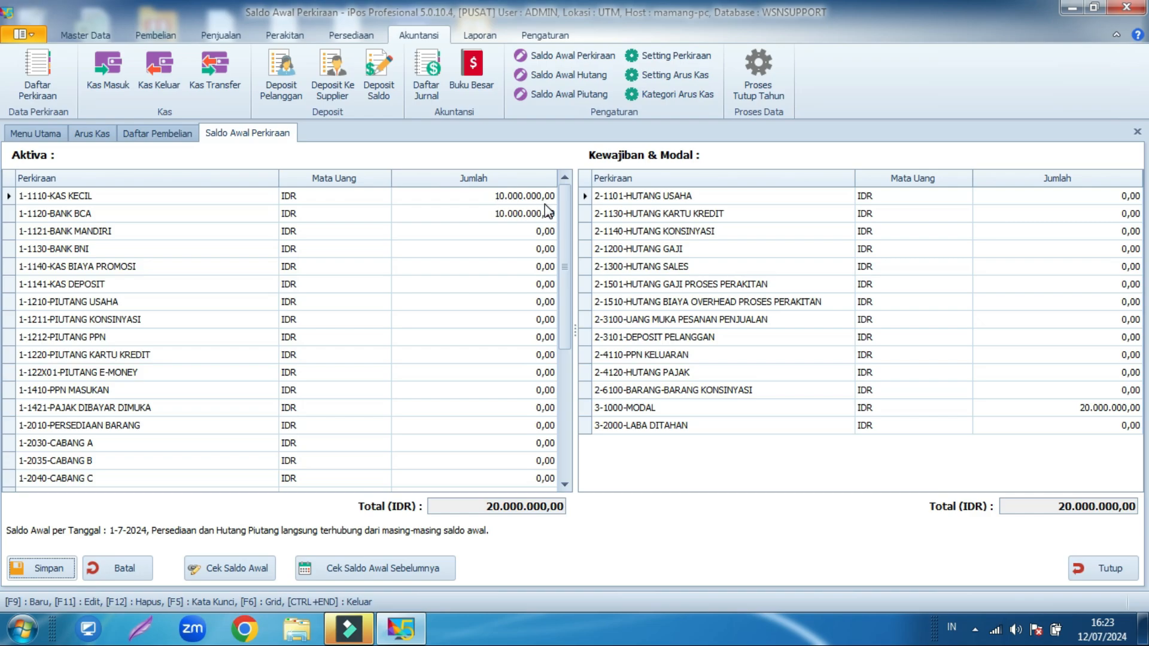
pyautogui.click(1091, 569)
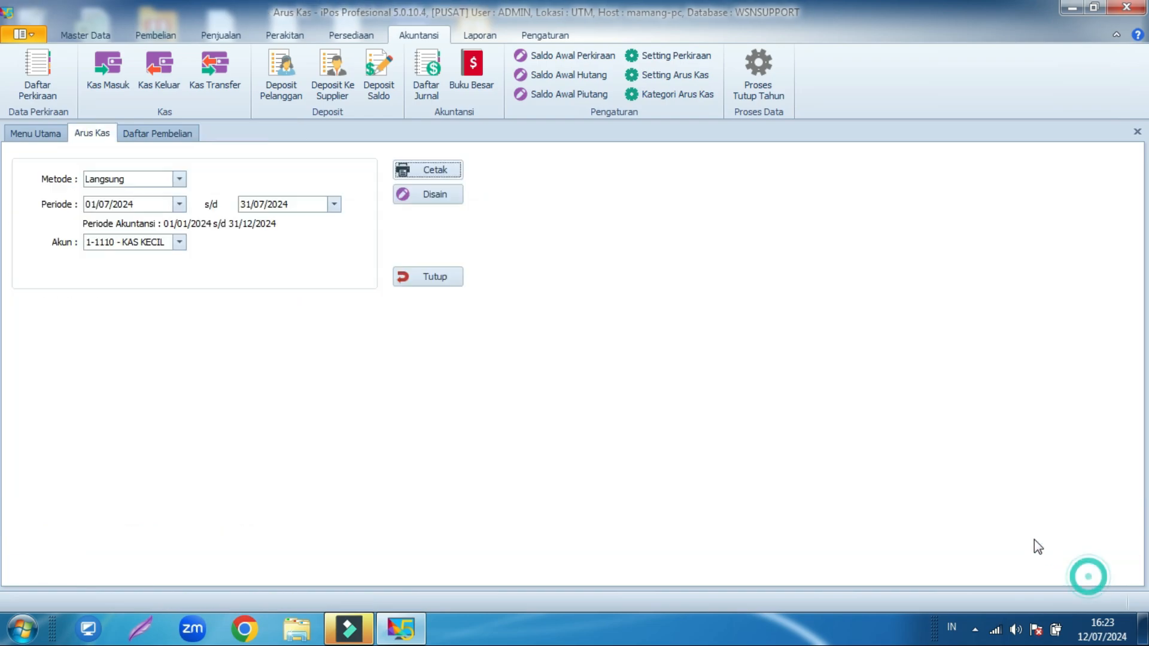
# Step: Set the Arus Kas report's method to Tidak Langsung and preview the report
pyautogui.click(502, 36)
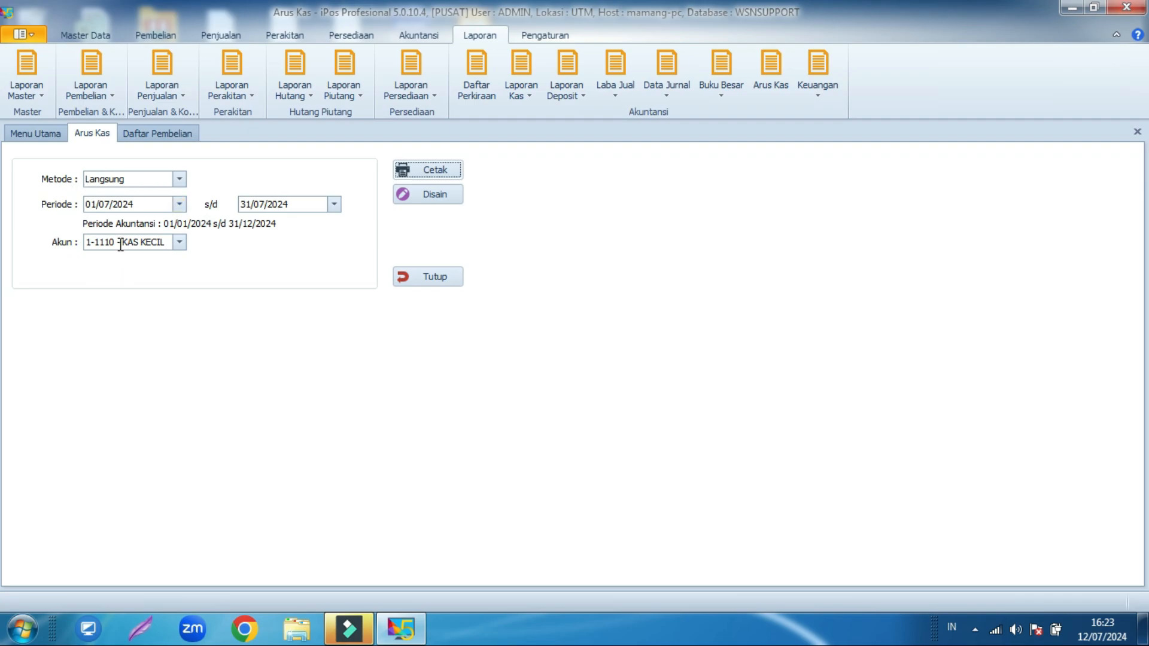
pyautogui.click(172, 179)
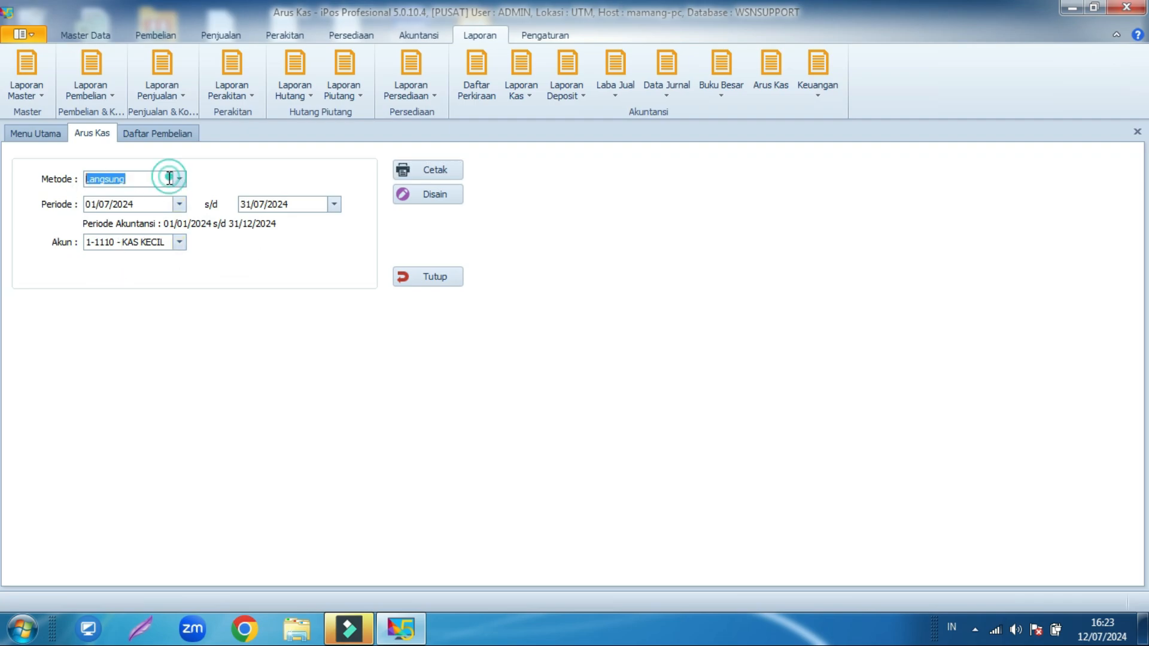
pyautogui.click(180, 179)
pyautogui.click(151, 208)
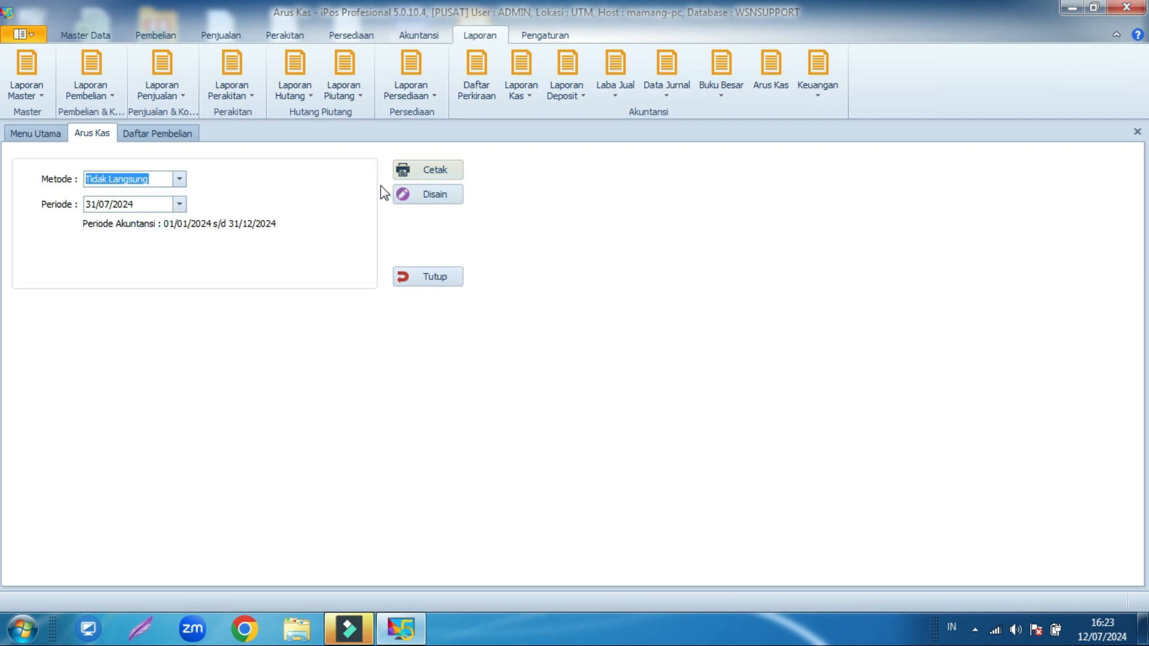
pyautogui.click(395, 169)
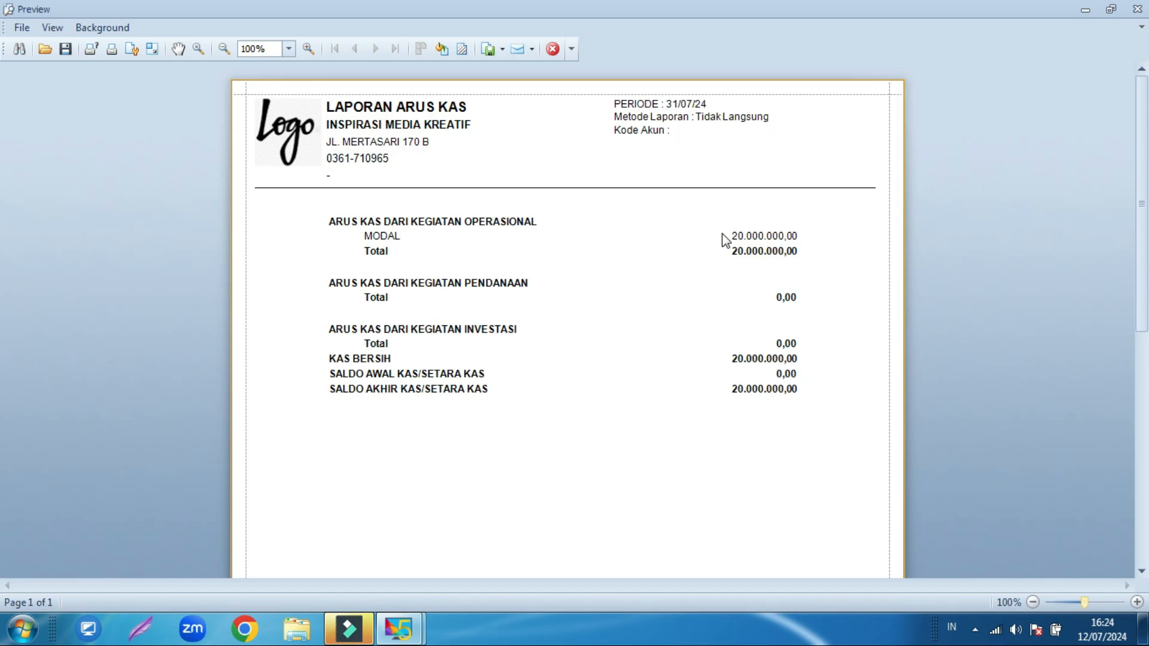
# Step: Shrink the report preview and check the cash, bank and capital opening balances in Saldo Awal Perkiraan
pyautogui.doubleClick(763, 15)
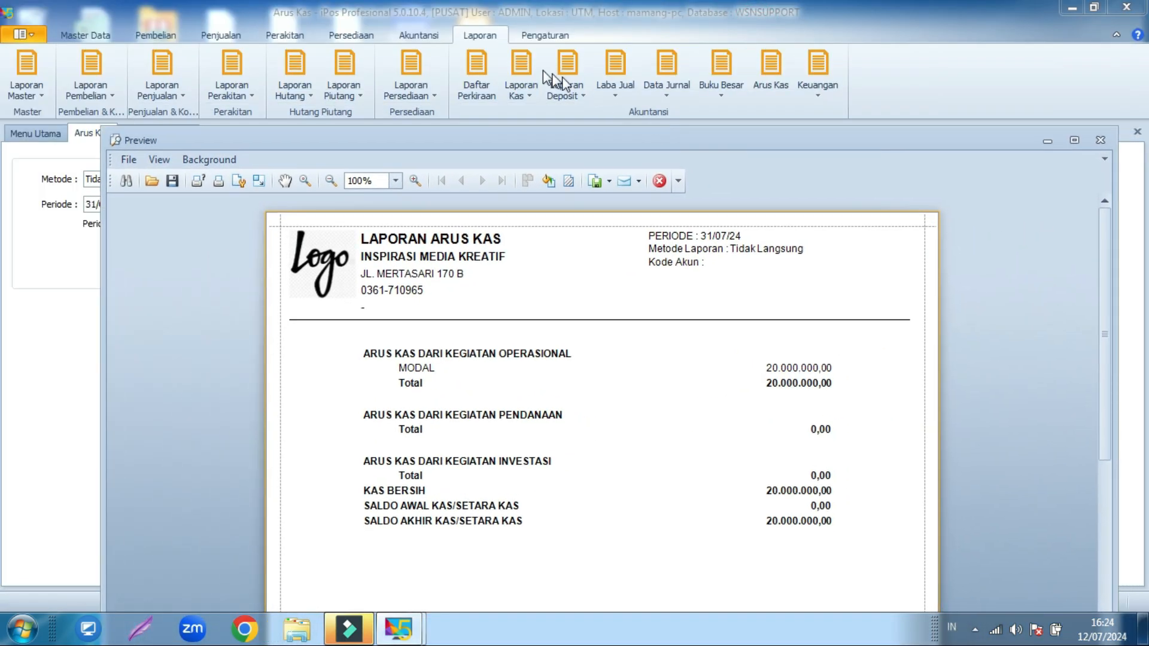
pyautogui.click(423, 36)
pyautogui.click(542, 56)
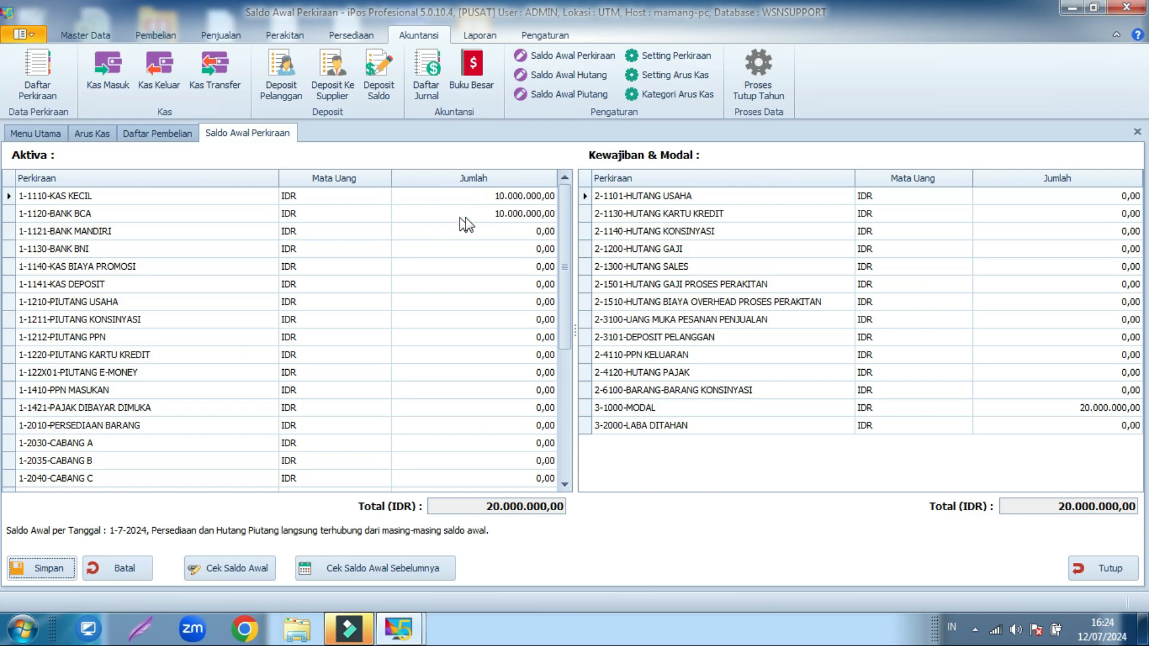
pyautogui.click(1072, 8)
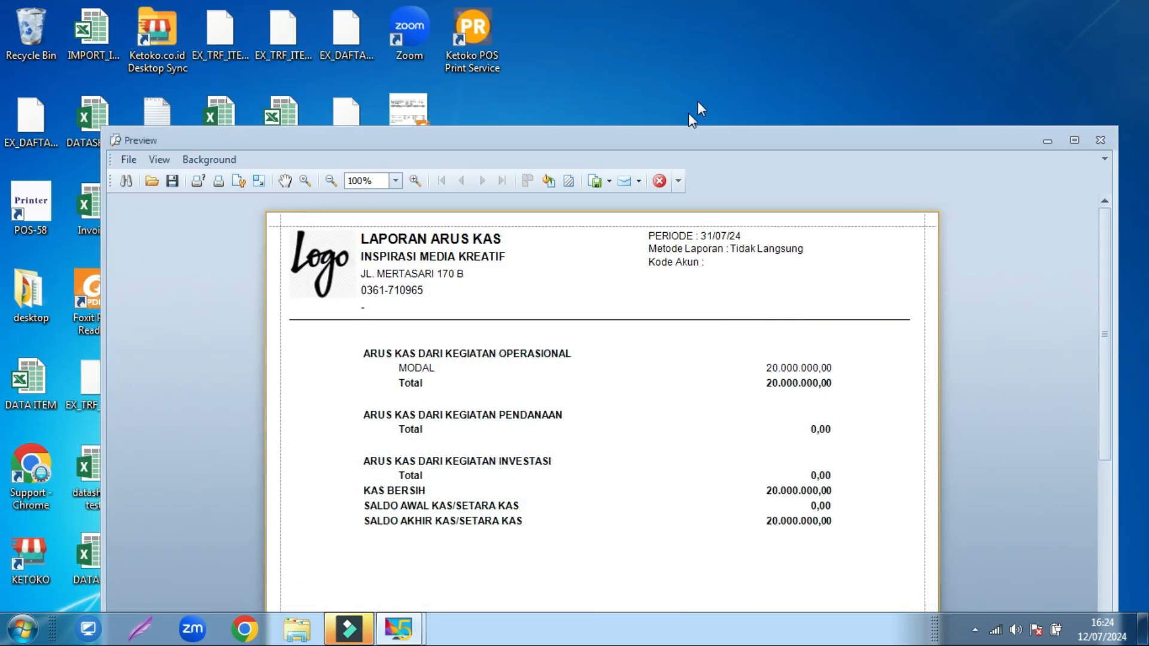
# Step: Examine the indirect Arus Kas report preview at full size and close it
pyautogui.moveTo(834, 135); pyautogui.dragTo(853, 36)
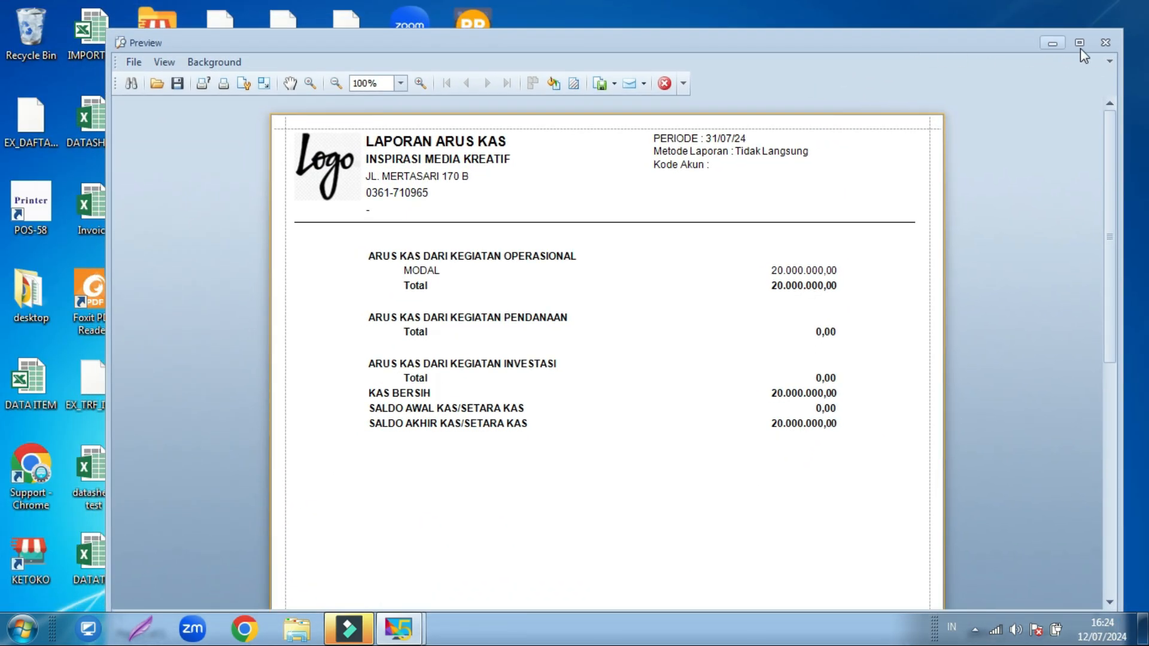
pyautogui.click(1078, 46)
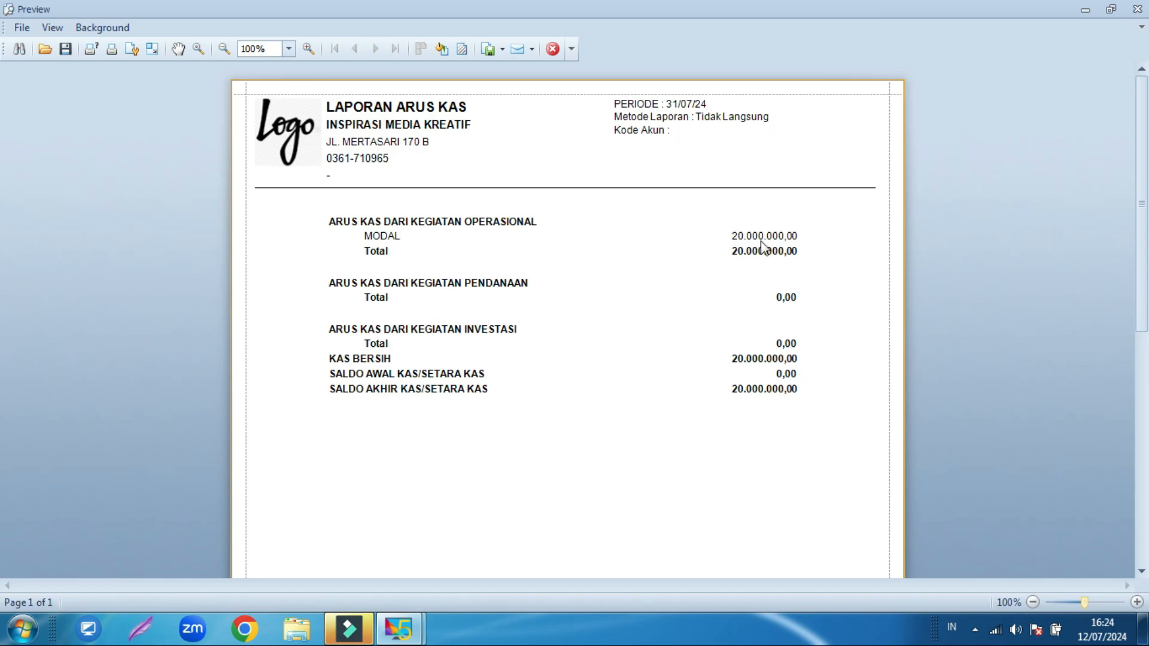
pyautogui.click(1137, 8)
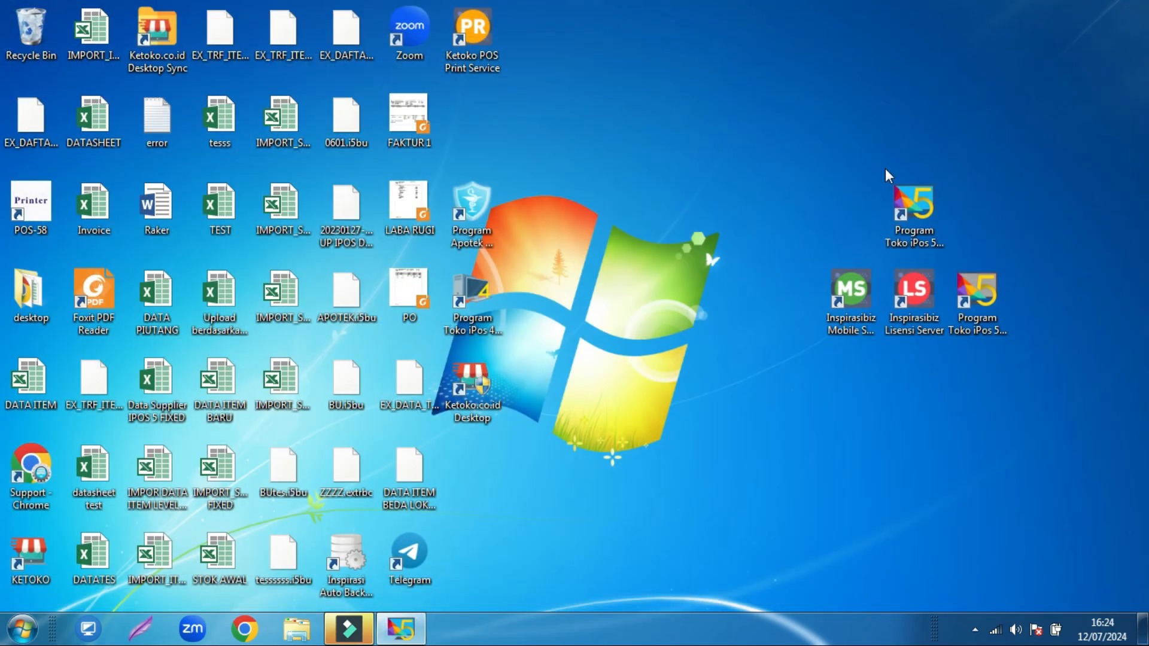
# Step: Switch back to iPos Profesional and close the Arus Kas and Daftar Pembelian pages
pyautogui.click(400, 628)
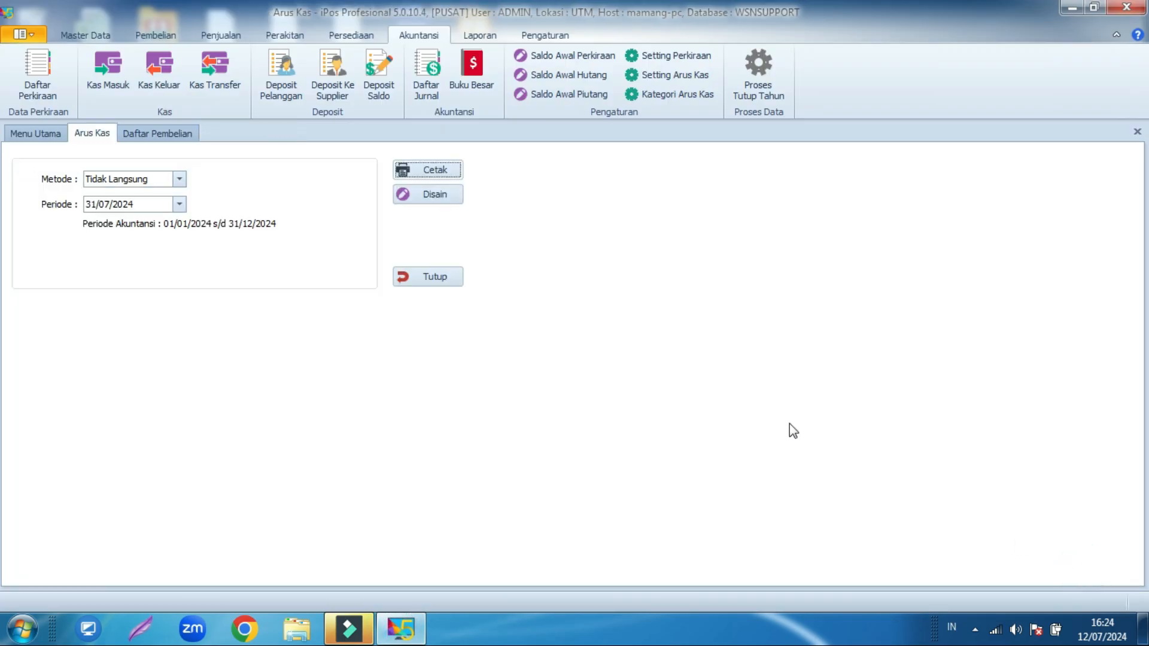
pyautogui.click(432, 277)
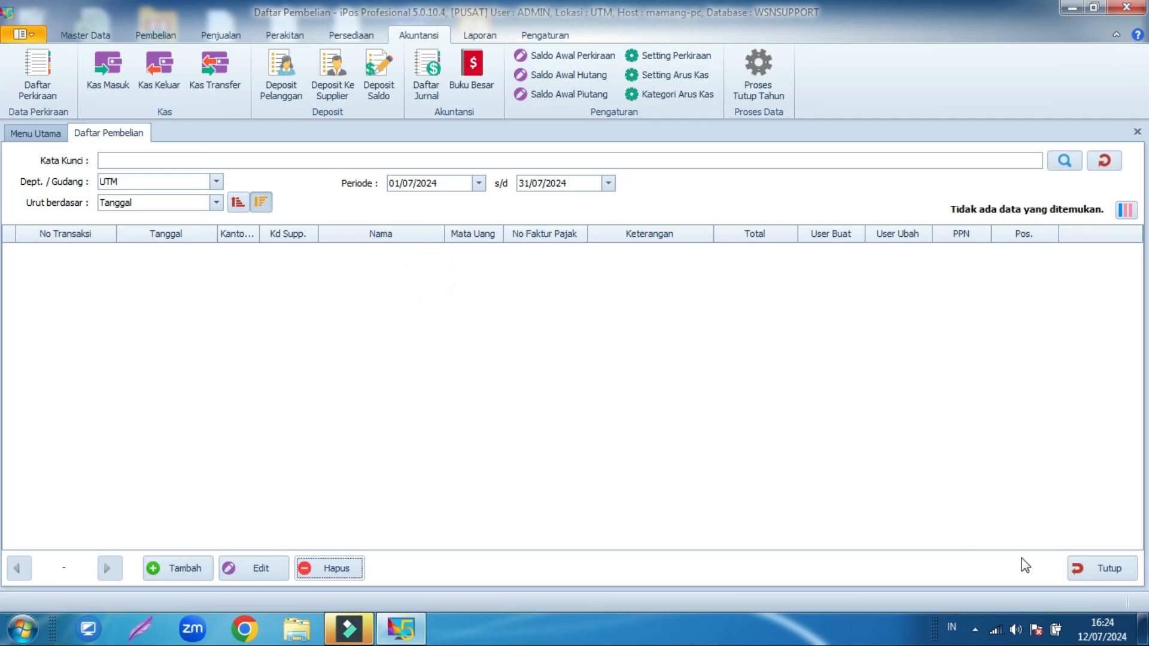
pyautogui.click(1091, 582)
# Step: Open Daftar Pembelian and start a new purchase transaction
pyautogui.click(180, 37)
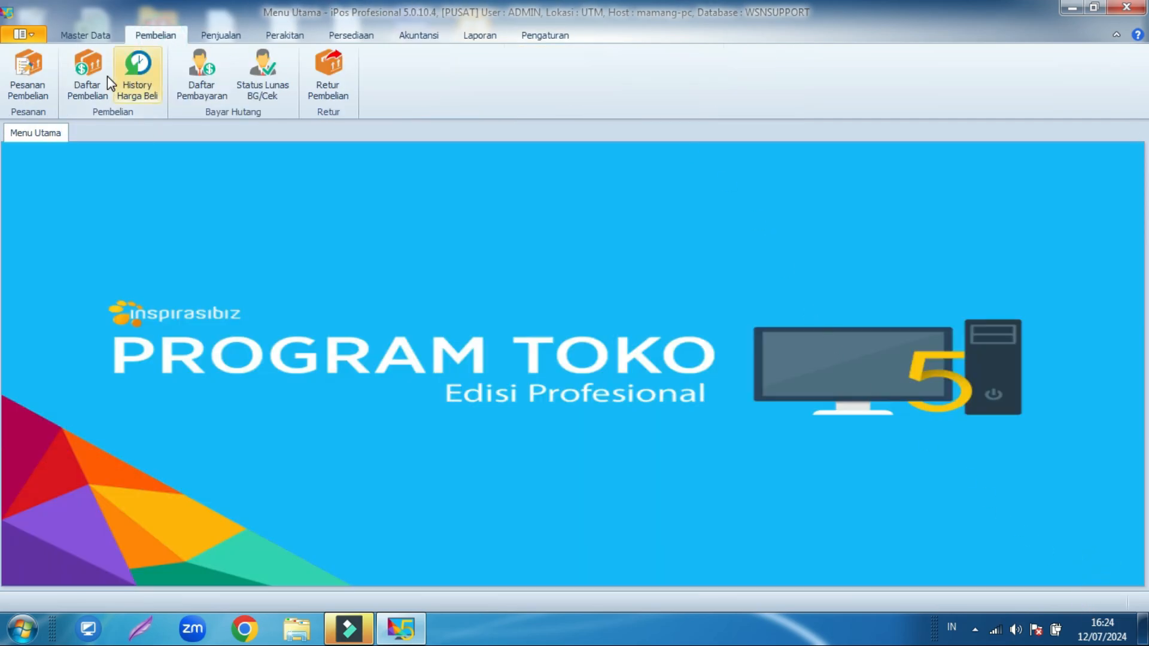
pyautogui.click(103, 77)
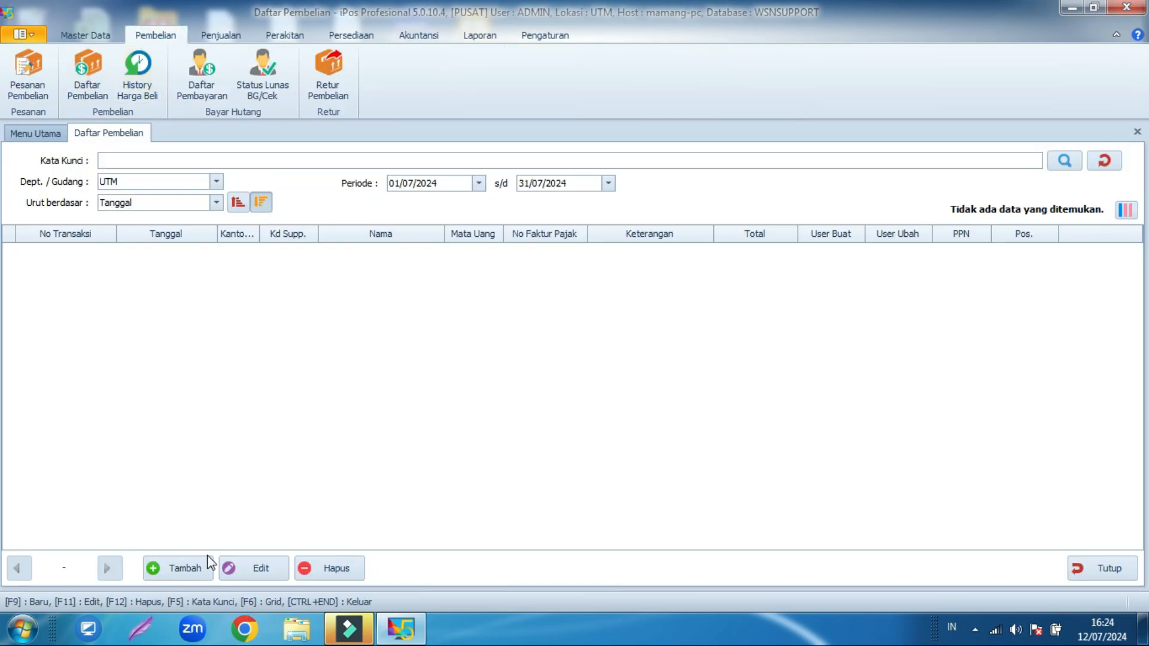
pyautogui.click(206, 566)
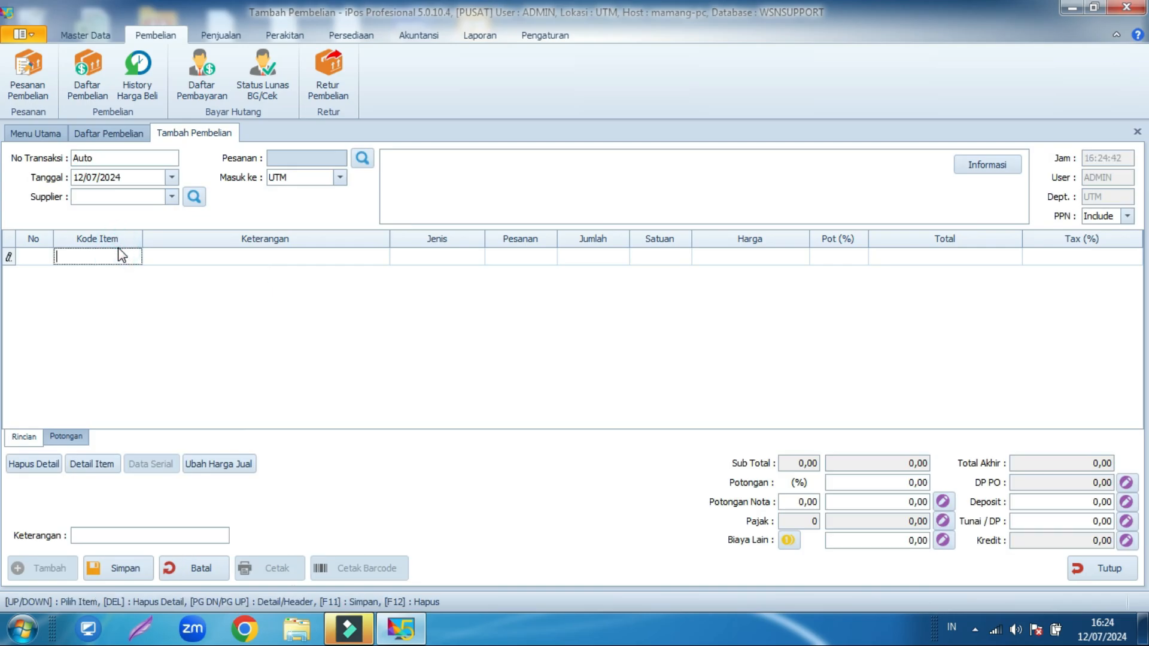
# Step: Add POPMIE01 (POP MIE CUP RASA SOTO AYAM) with a quantity of 2 to the purchase and select supplier S001
pyautogui.write('pop')
pyautogui.press('Return')
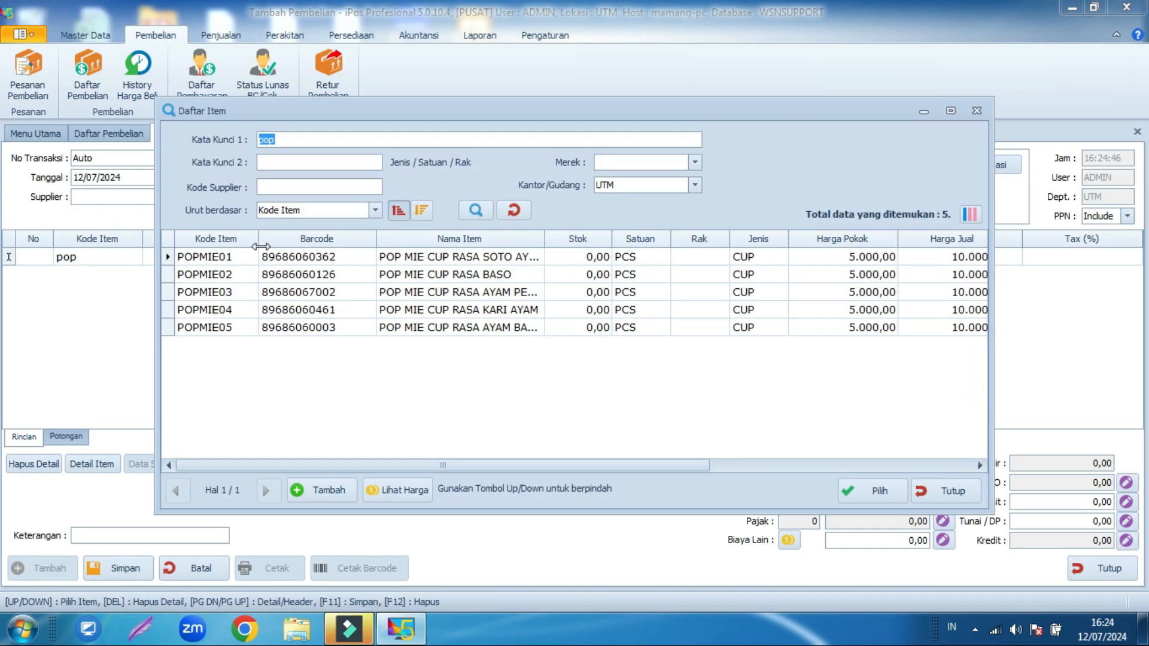
pyautogui.doubleClick(252, 257)
pyautogui.click(172, 198)
pyautogui.click(119, 226)
pyautogui.click(587, 257)
pyautogui.write('2')
pyautogui.click(671, 306)
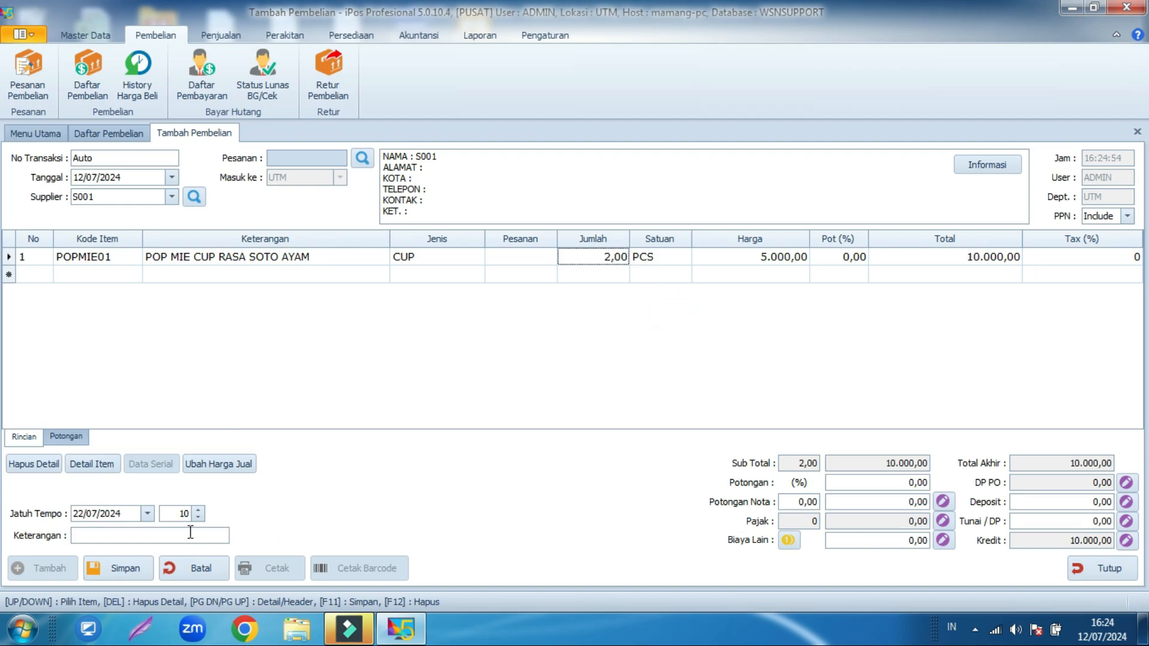
# Step: Save the purchase with 10.000 paid as Tunai and close the purchase pages
pyautogui.click(119, 569)
pyautogui.click(140, 575)
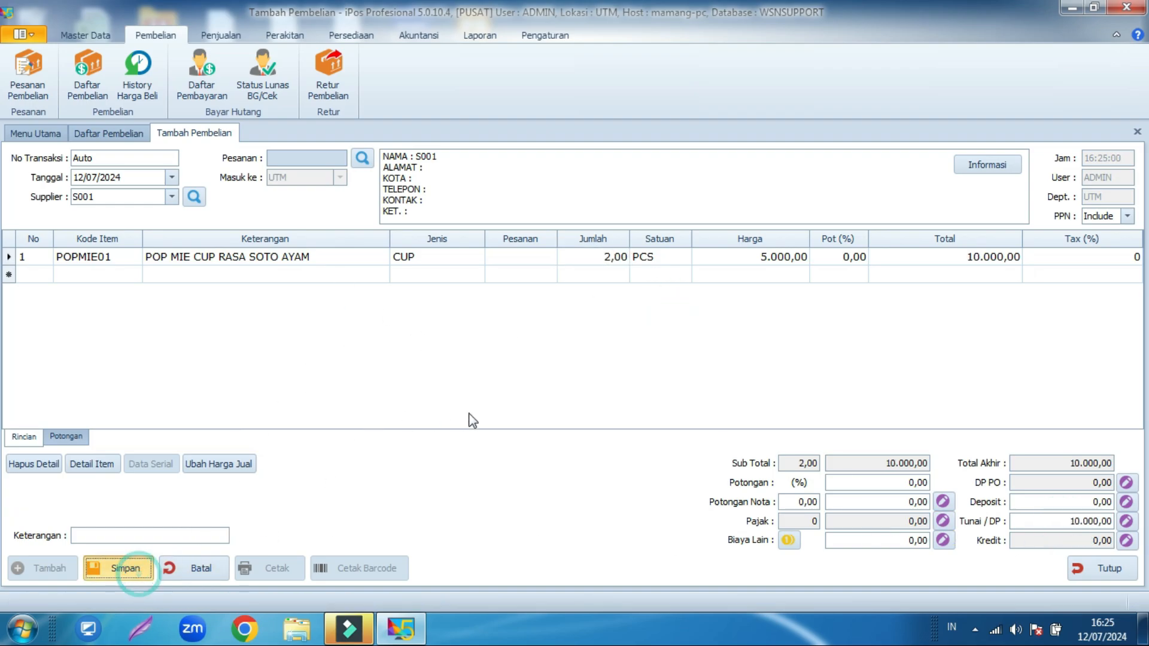
pyautogui.click(698, 372)
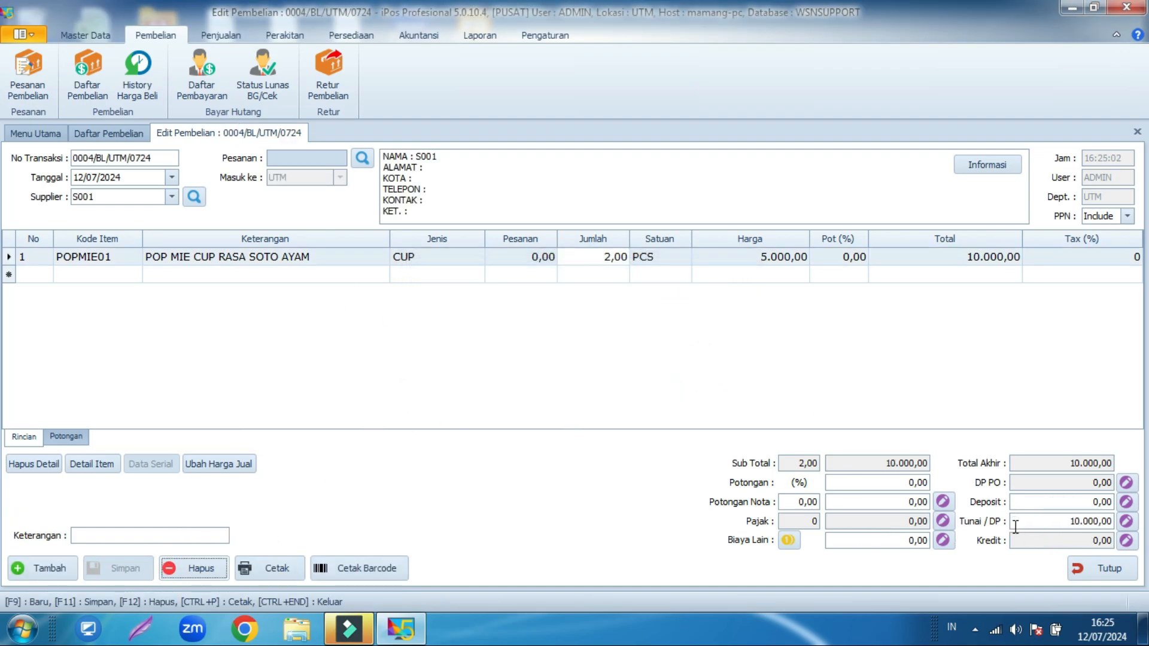
pyautogui.click(1094, 573)
pyautogui.click(1094, 574)
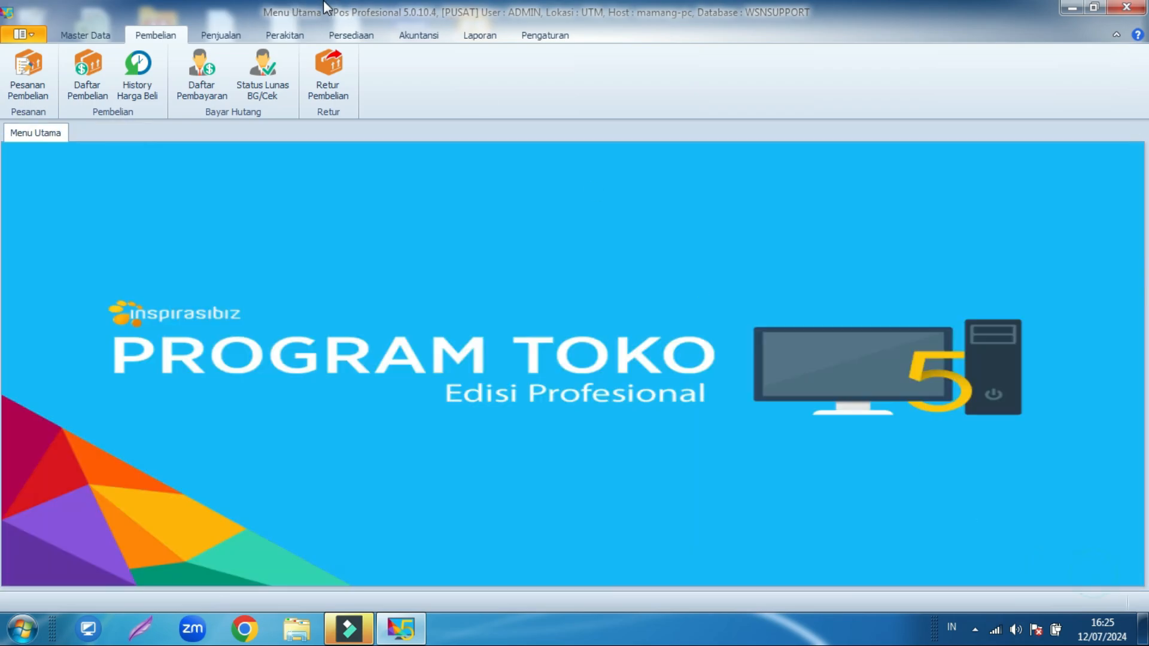
# Step: Preview the Arus Kas report with method Langsung for account 1-1110 - KAS KECIL, review the cash purchase payment, and close the preview
pyautogui.click(479, 34)
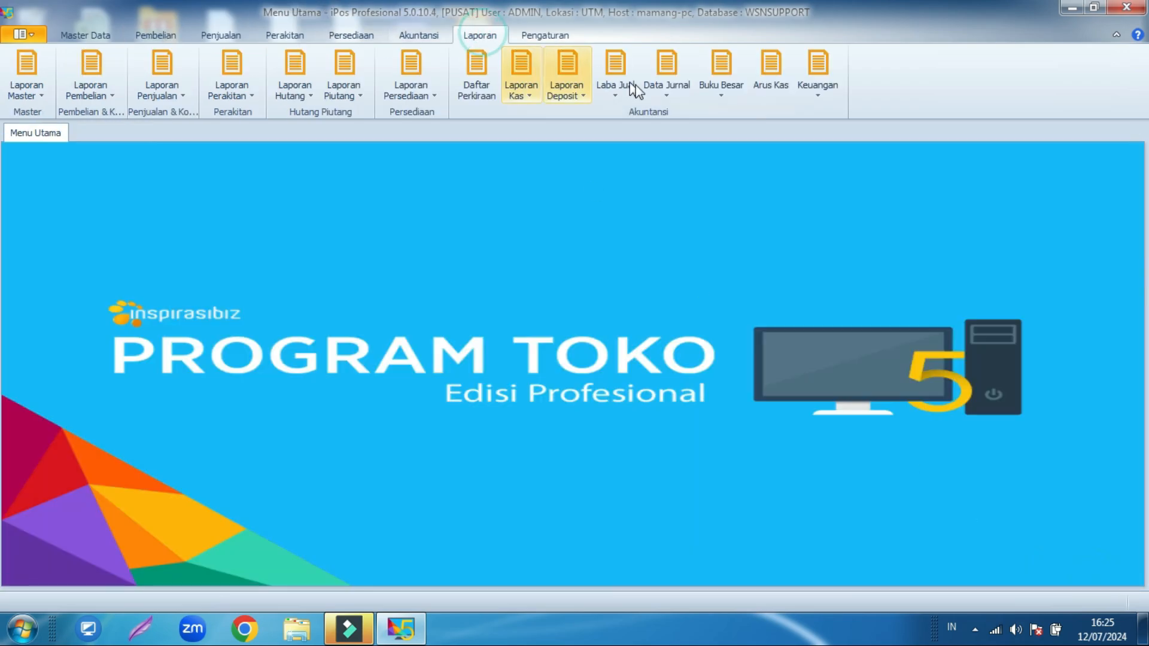
pyautogui.click(766, 84)
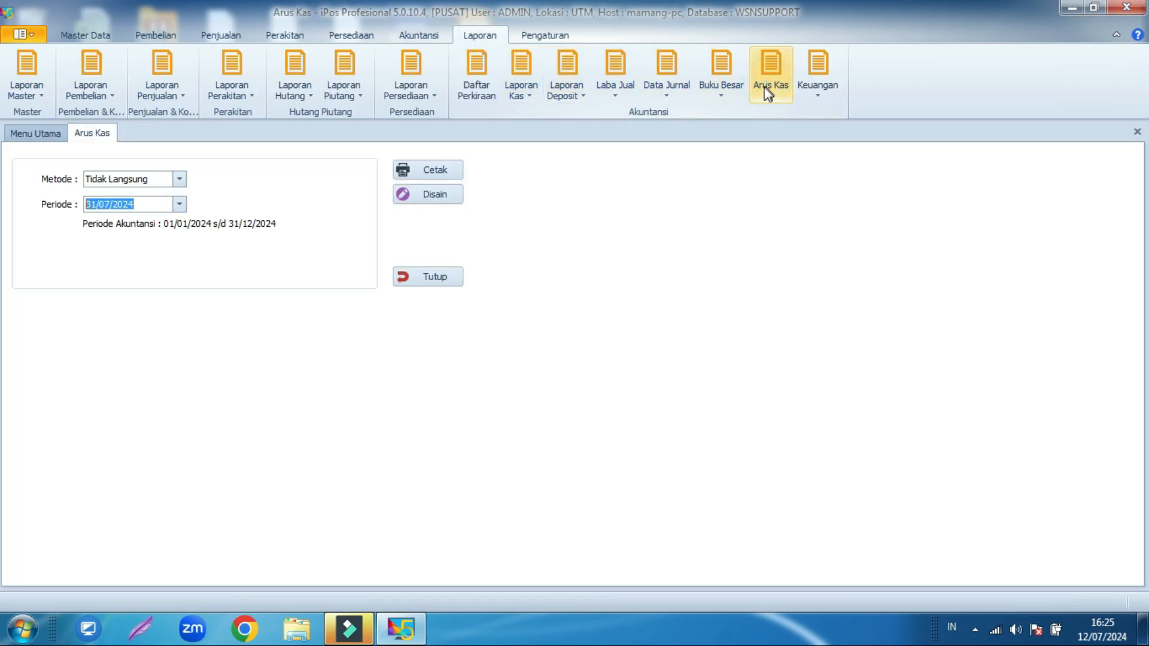
pyautogui.click(179, 178)
pyautogui.click(160, 191)
pyautogui.click(179, 241)
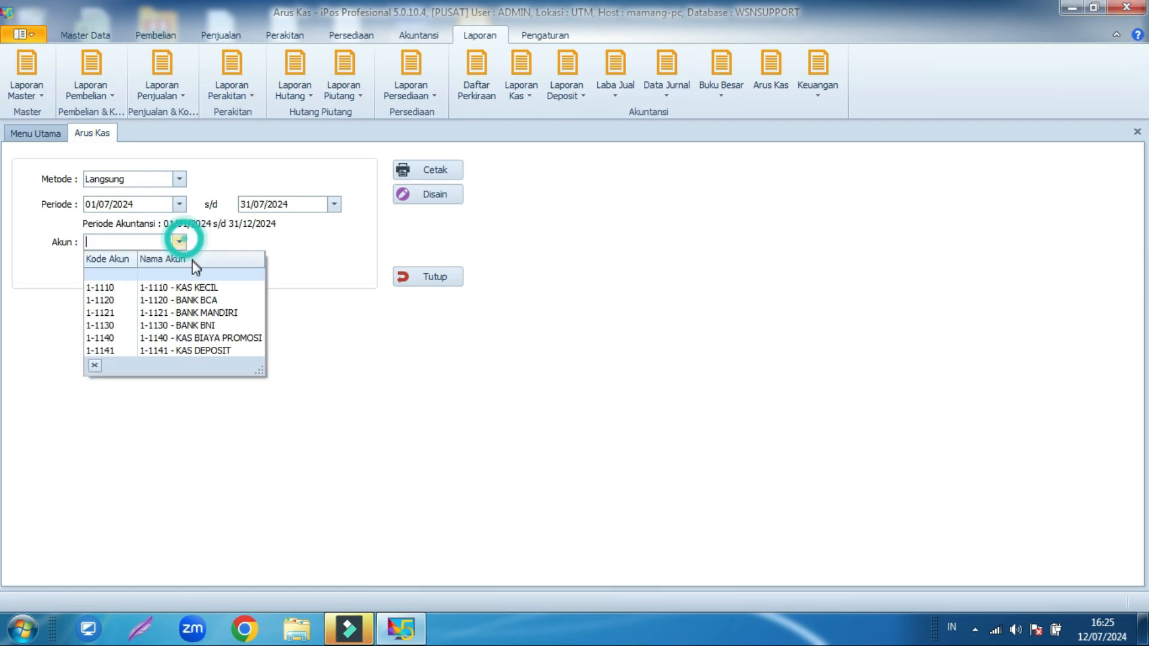
pyautogui.click(167, 288)
pyautogui.click(426, 171)
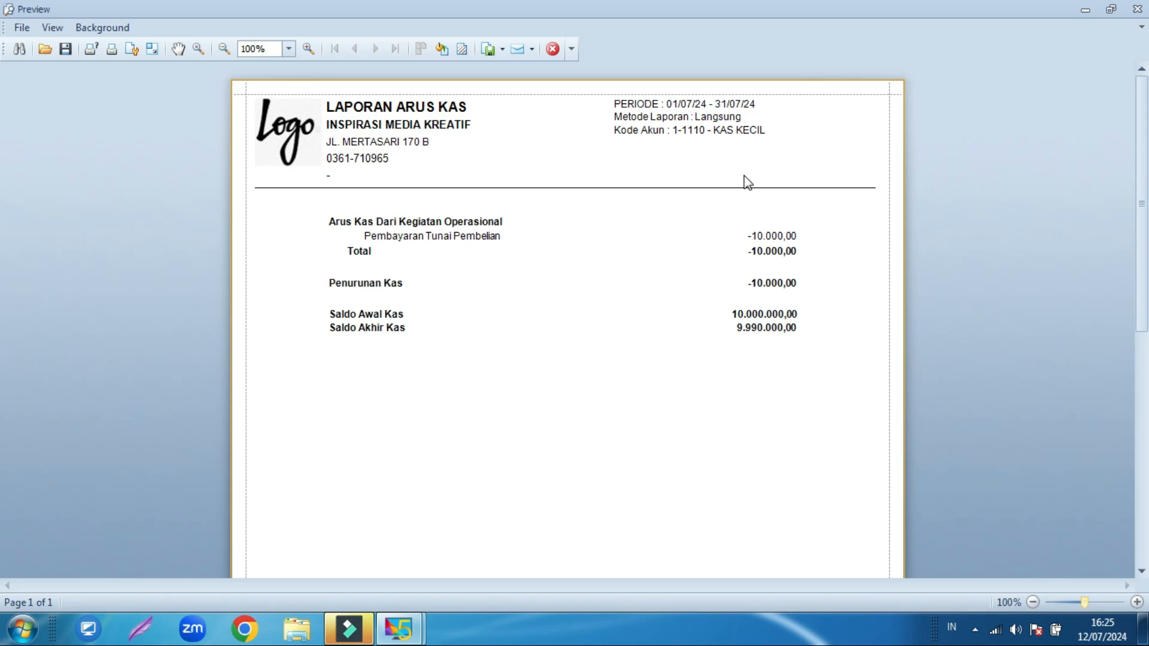
pyautogui.click(1137, 9)
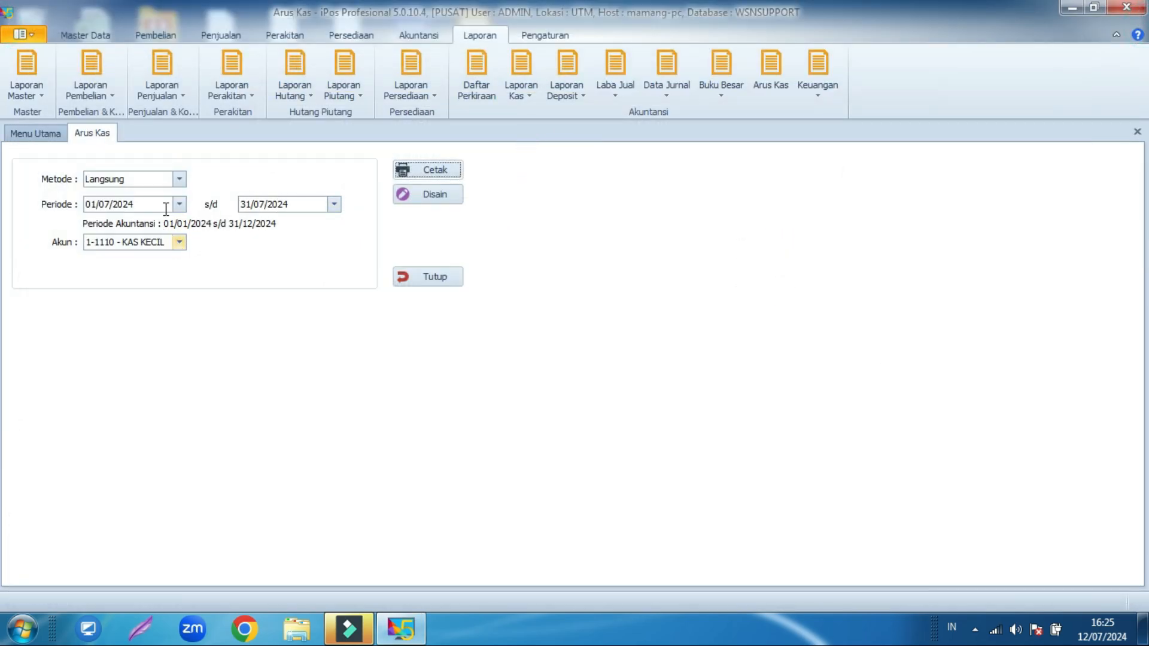
# Step: Preview the Arus Kas report with method Tidak Langsung for 31/07/2024, review it and close the preview
pyautogui.click(171, 183)
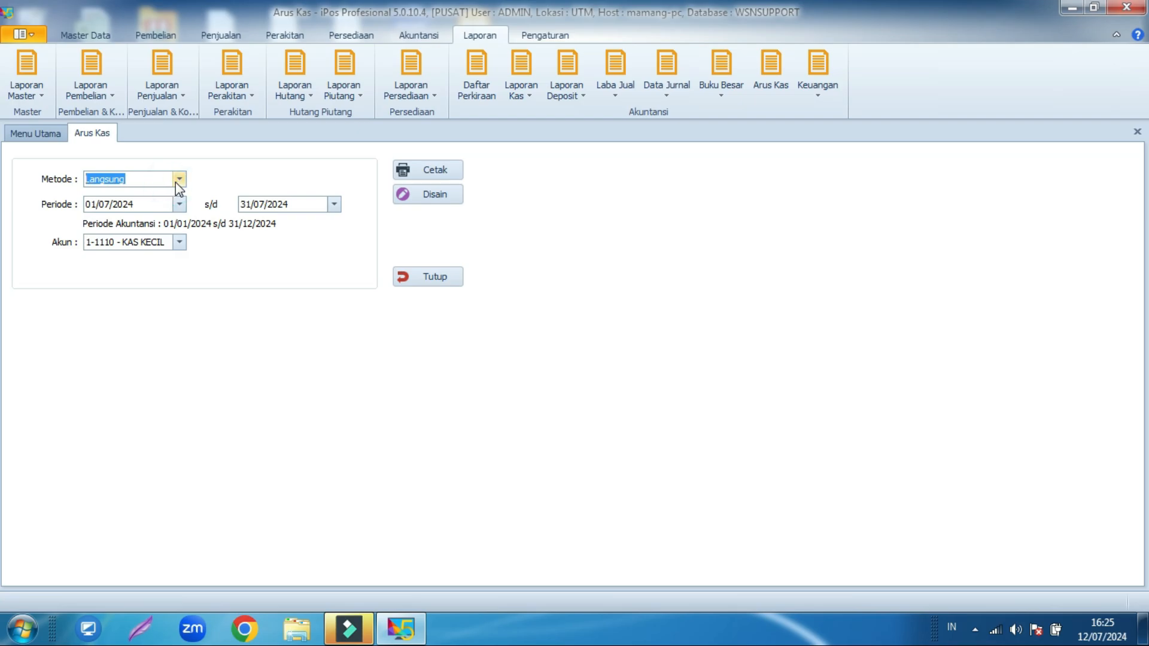
pyautogui.click(179, 179)
pyautogui.click(167, 205)
pyautogui.click(444, 179)
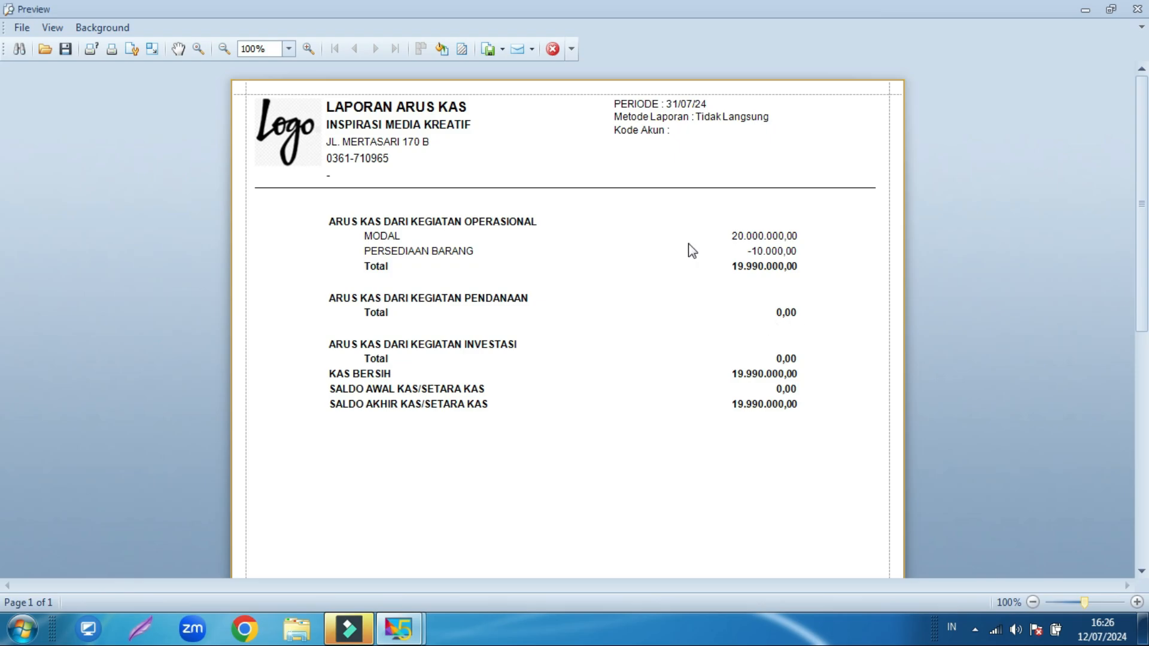
pyautogui.press('Escape')
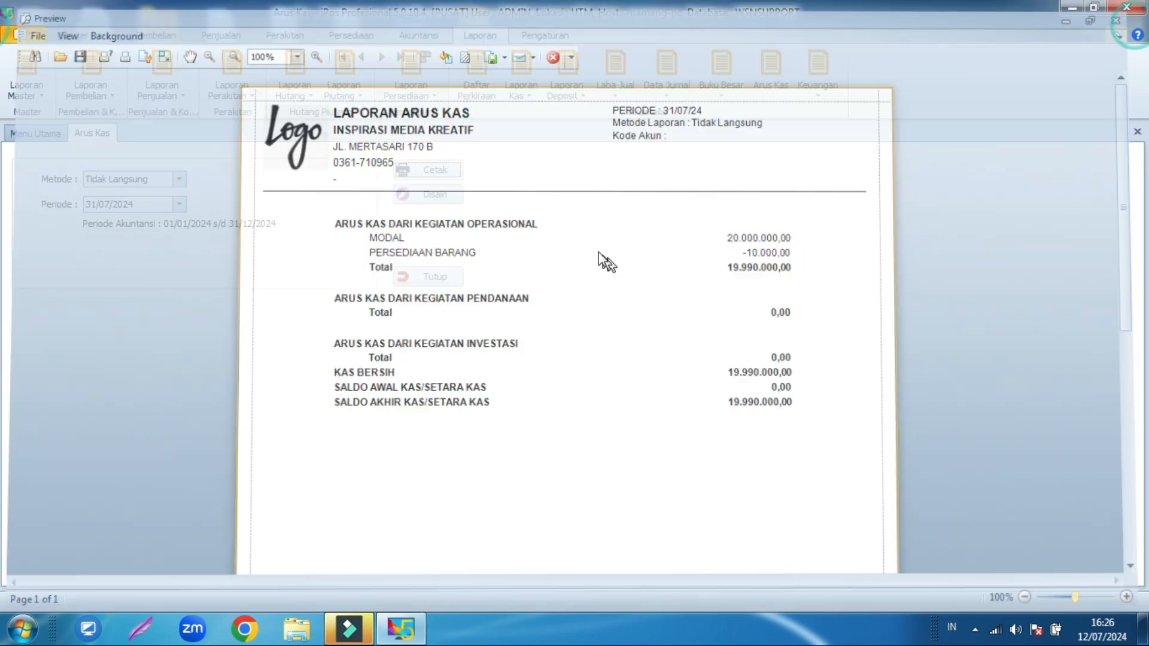
# Step: Compare the Arus Kas filter options of the Langsung and Tidak Langsung methods, ending on Tidak Langsung
pyautogui.click(179, 179)
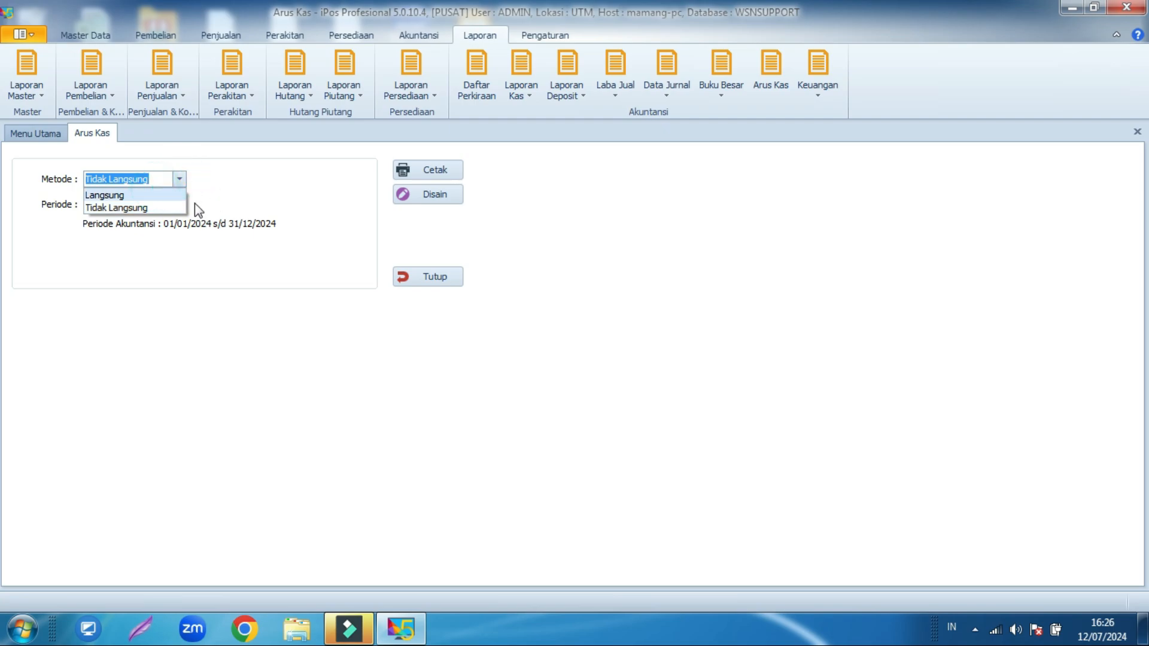
pyautogui.click(170, 194)
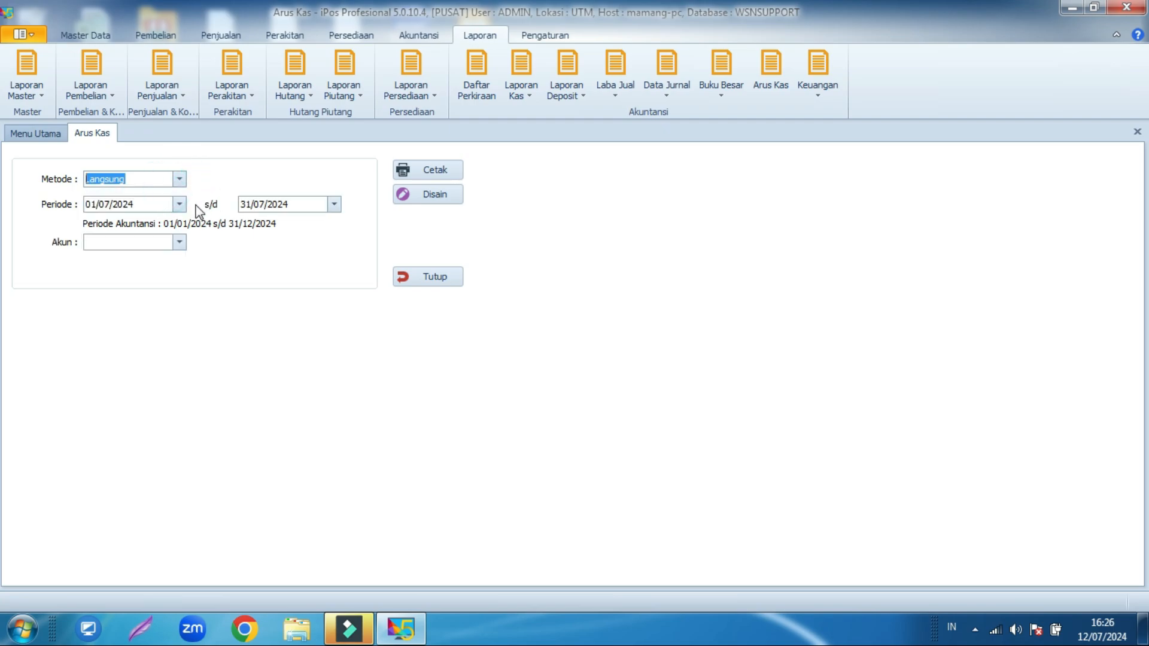
pyautogui.click(179, 179)
pyautogui.click(146, 206)
pyautogui.click(178, 178)
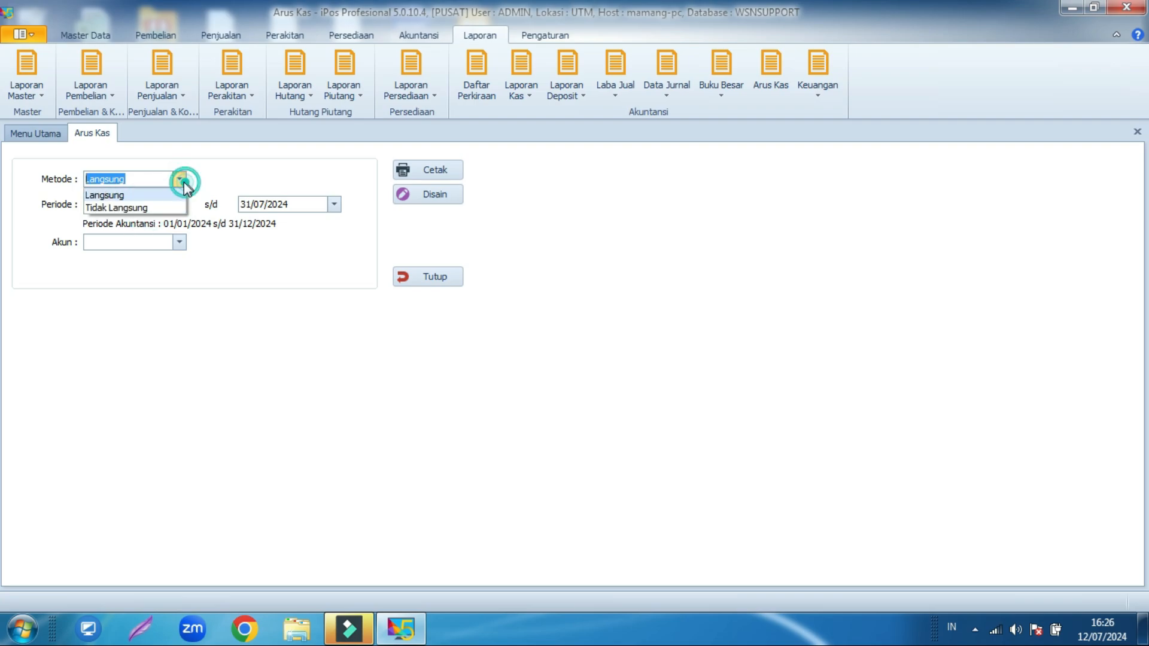
pyautogui.click(150, 212)
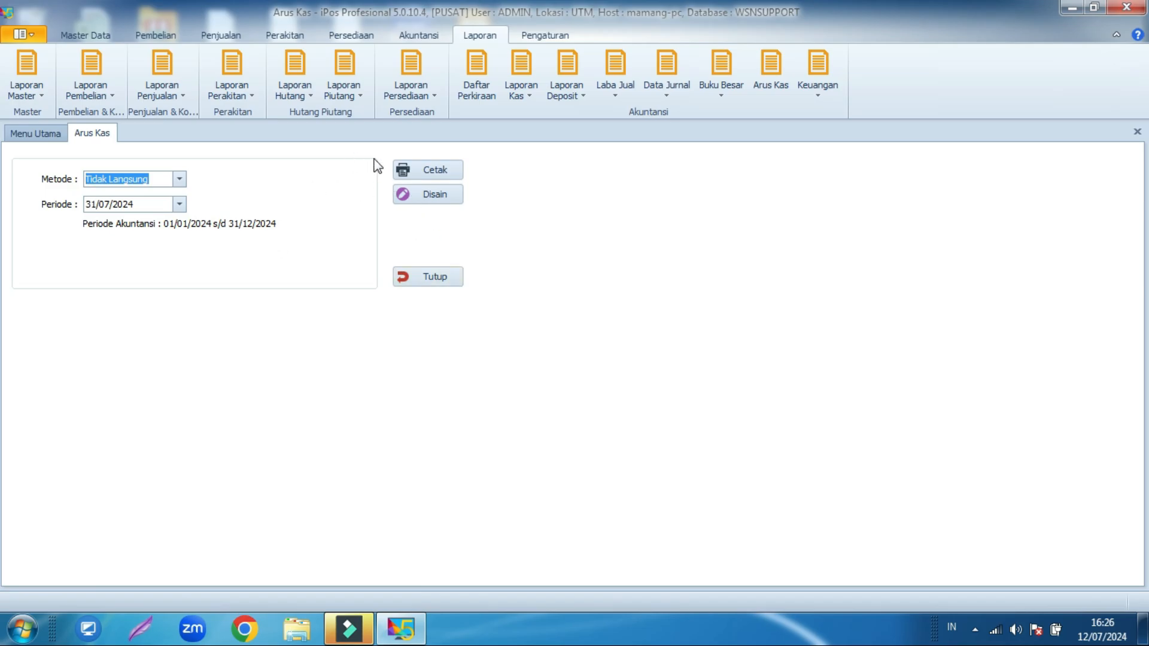
# Step: Close the Arus Kas page and start a new cashier sale from Daftar Penjualan Kasir
pyautogui.click(429, 279)
pyautogui.click(212, 34)
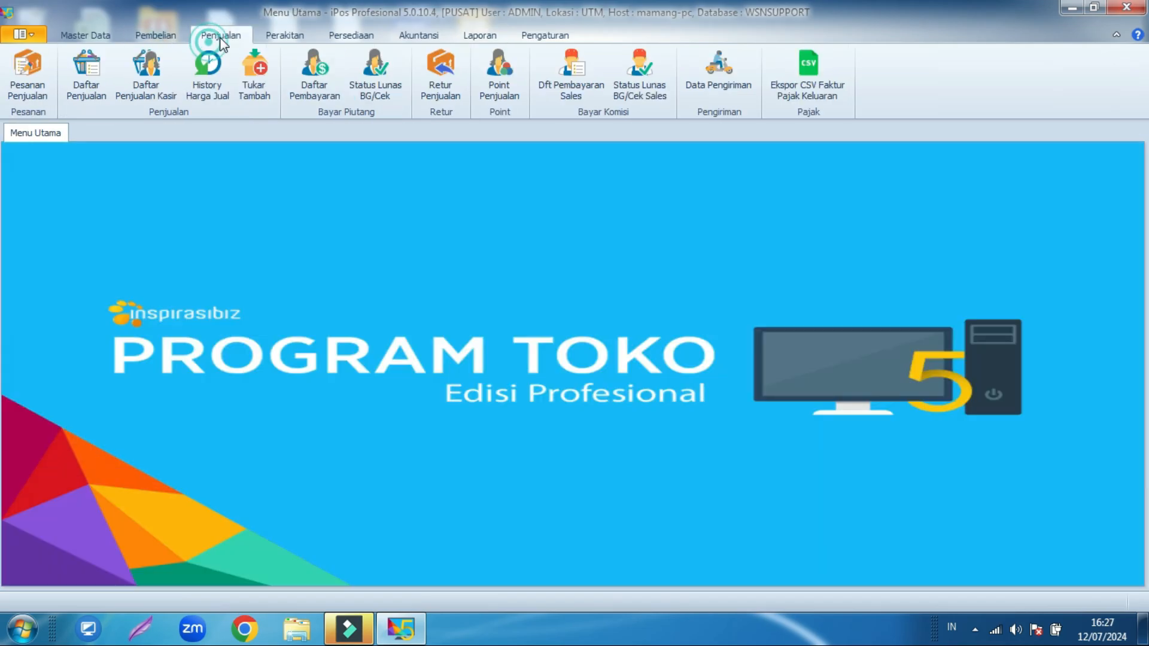
pyautogui.click(153, 86)
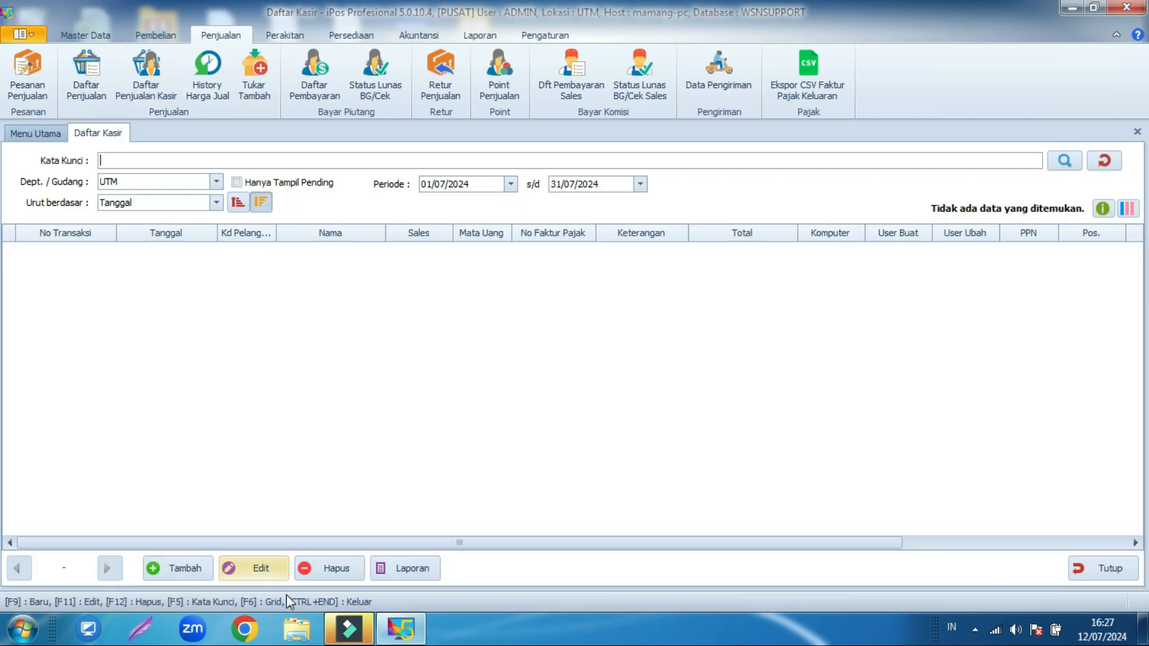
pyautogui.click(199, 570)
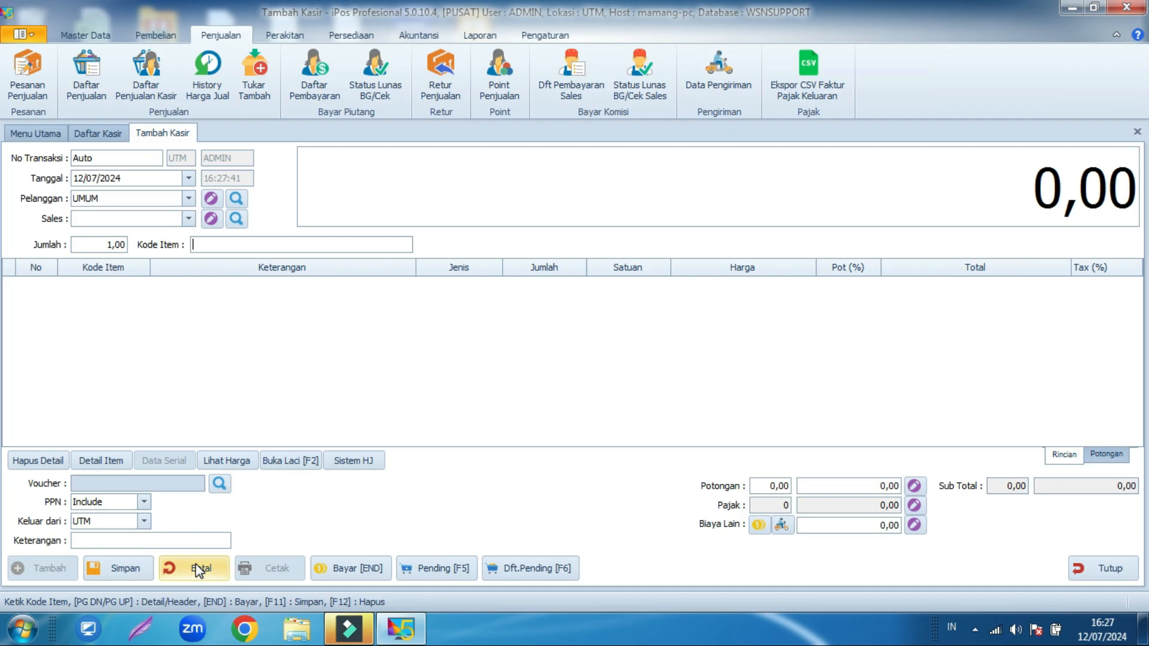
# Step: Find items matching "po" and add one POPMIE01 (POP MIE CUP RASA SOTO AYAM) to the cashier sale
pyautogui.write('po')
pyautogui.press('Return')
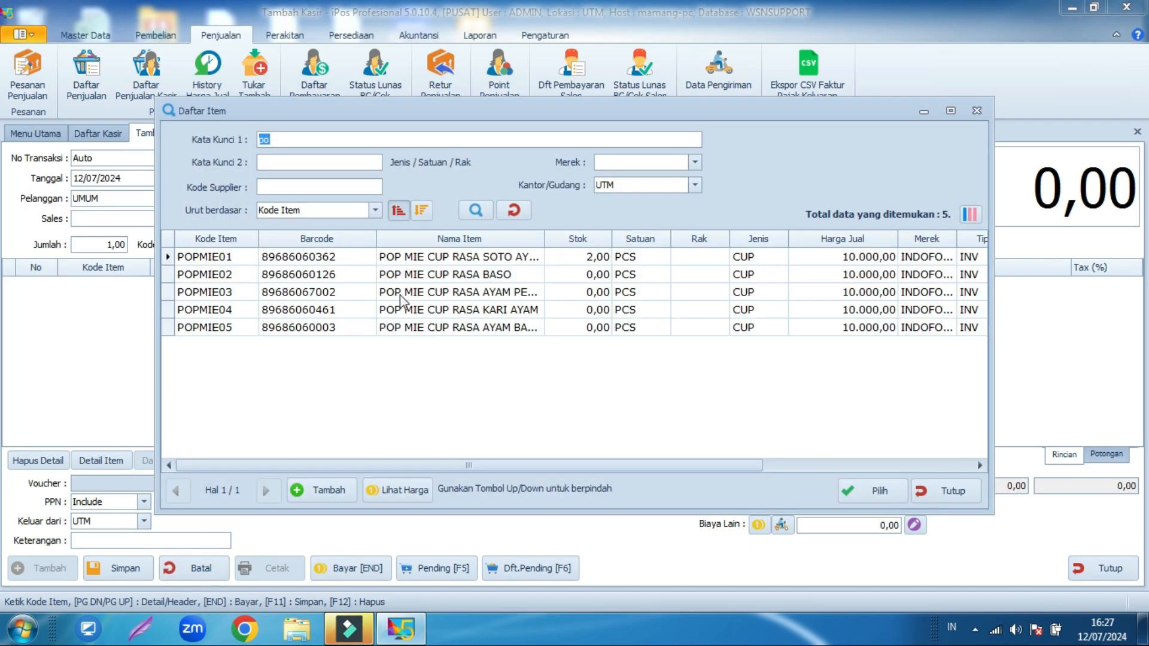
pyautogui.press('Escape')
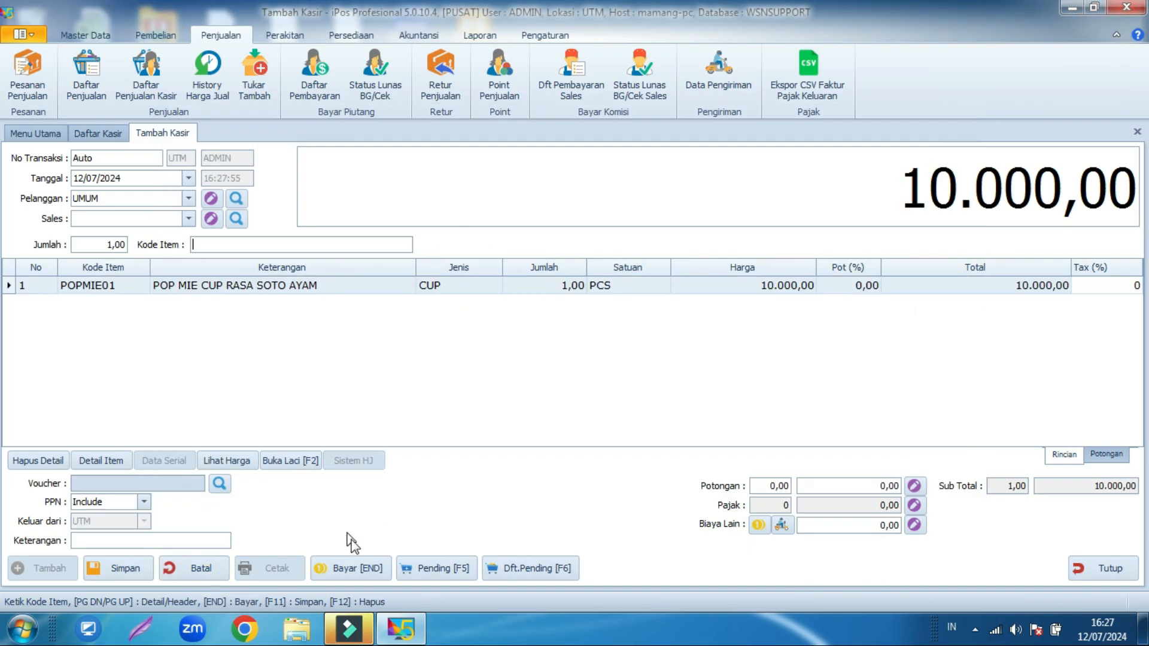
# Step: Pay the sale with 10.000 Tunai, save it, and close the blank new cashier transaction without saving
pyautogui.click(362, 566)
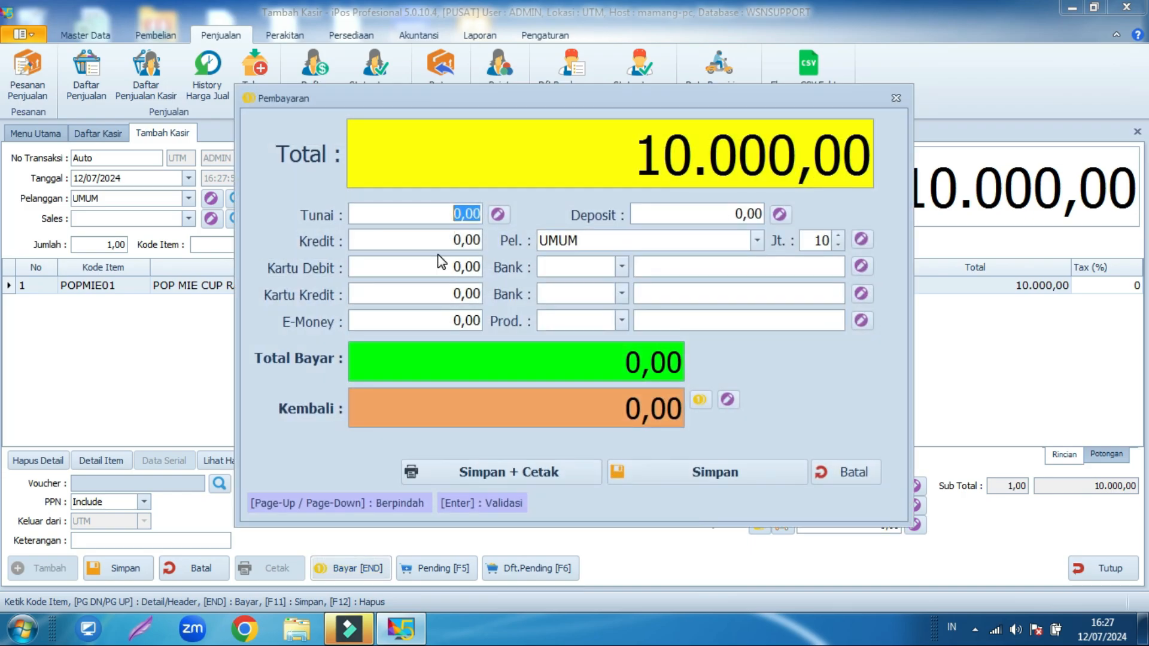
pyautogui.write('10000')
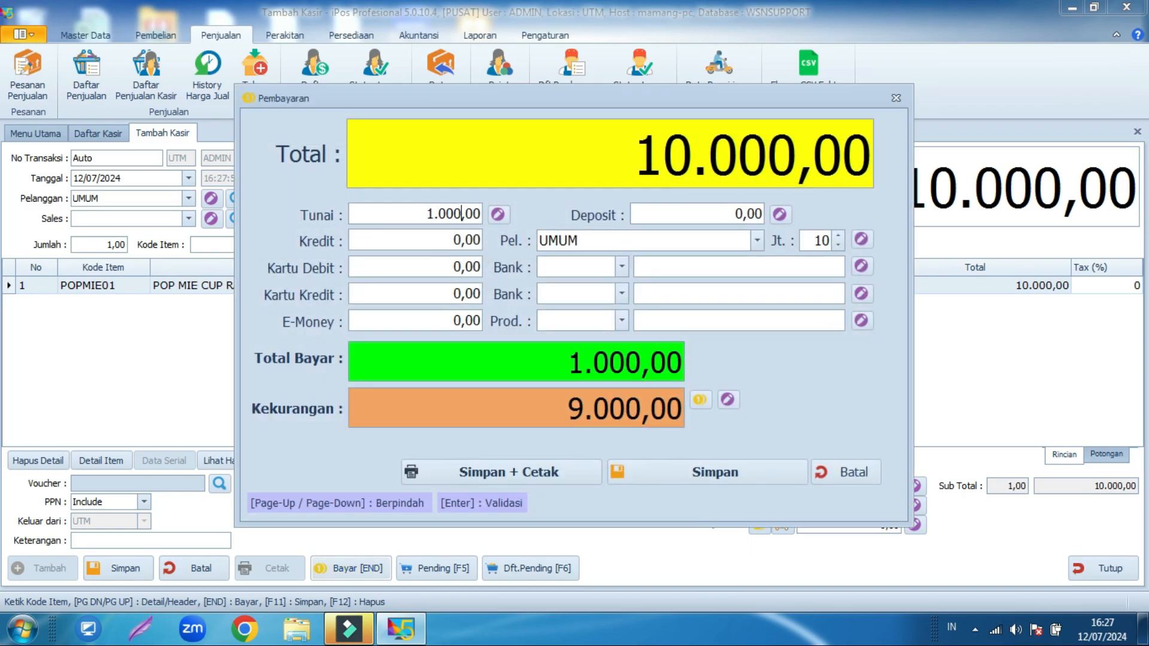
pyautogui.click(688, 473)
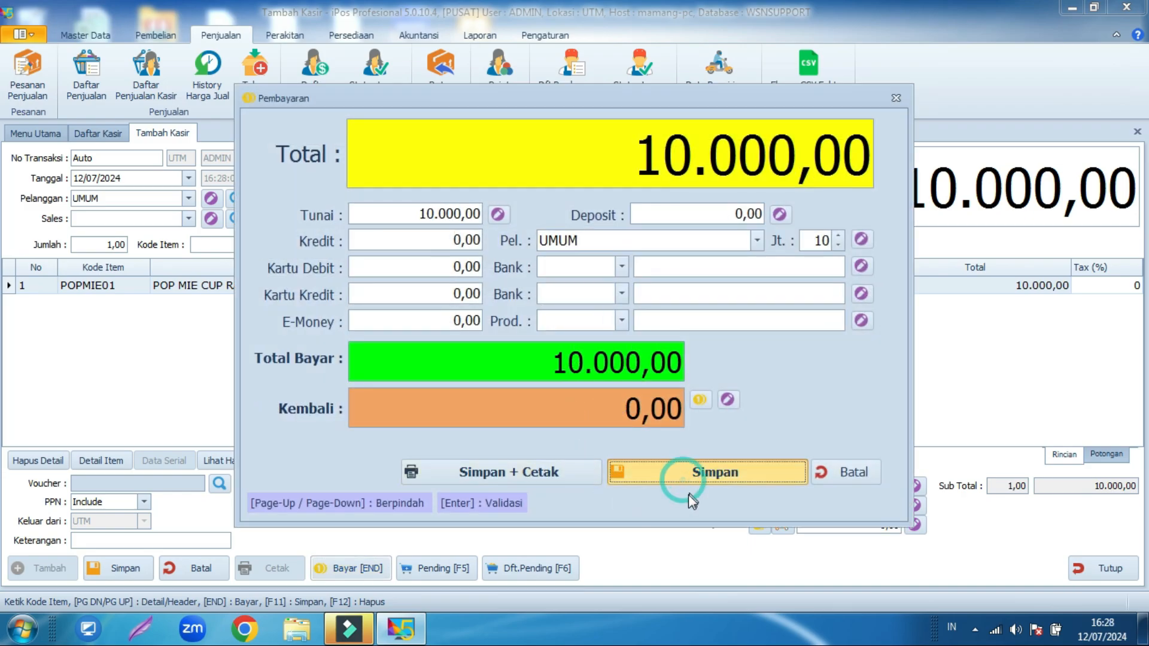
pyautogui.click(706, 471)
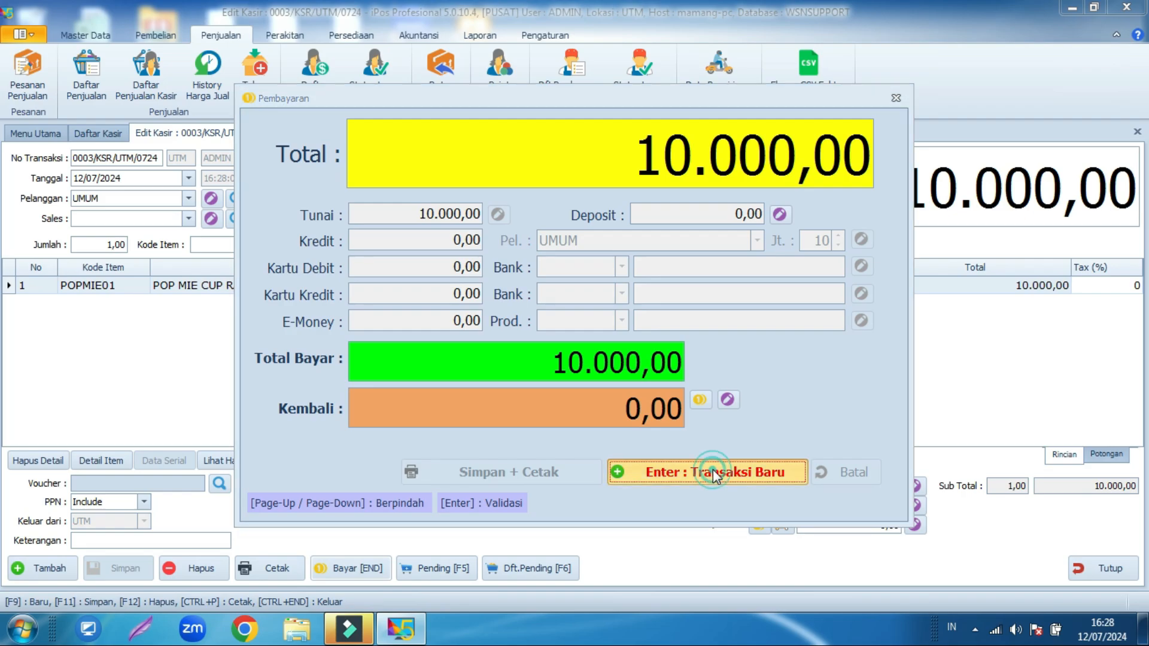
pyautogui.click(1103, 566)
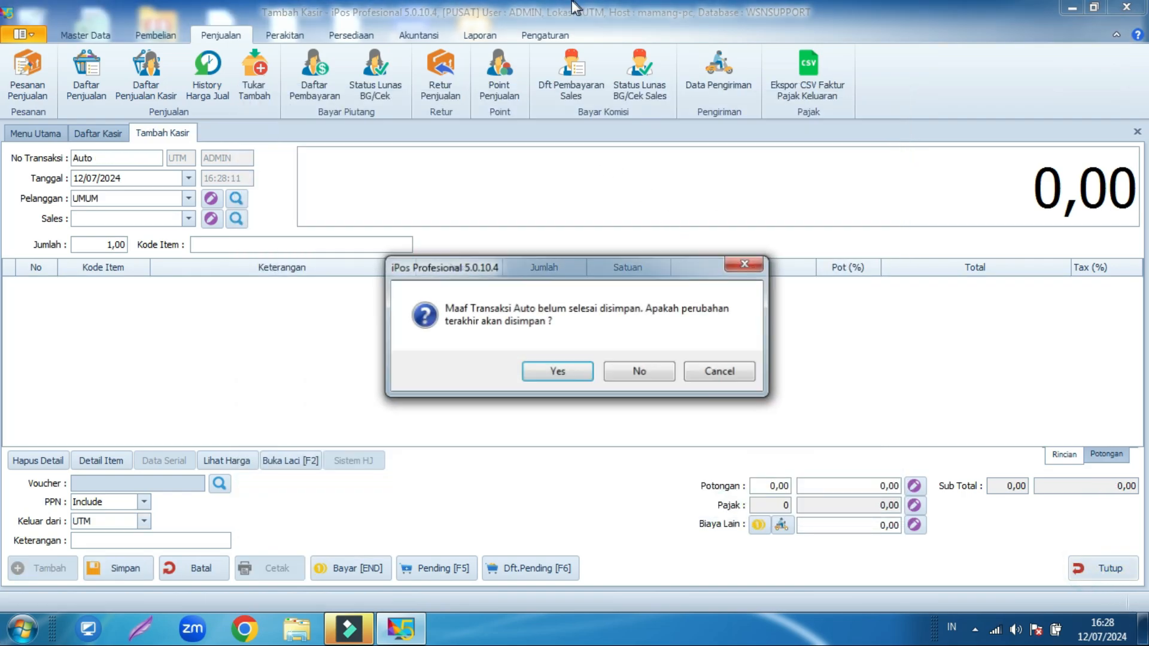
pyautogui.click(664, 366)
# Step: Reopen Arus Kas, preview the Langsung report for 1-1110 - KAS KECIL to review the cash sale receipt, and close the preview
pyautogui.click(480, 34)
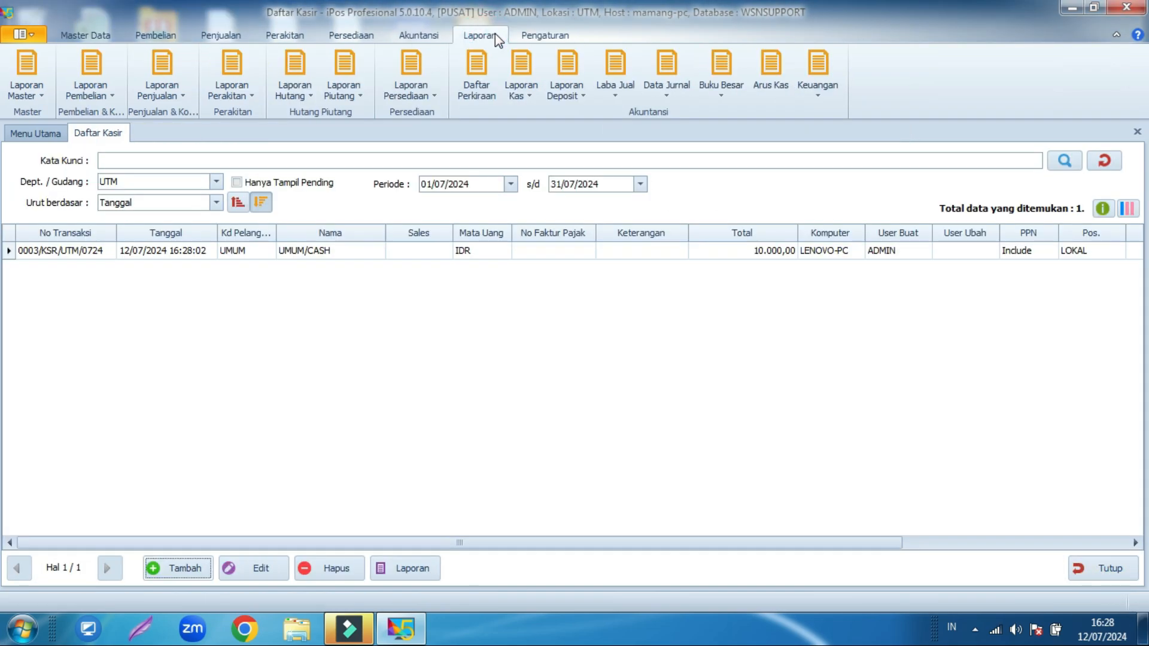
pyautogui.click(776, 94)
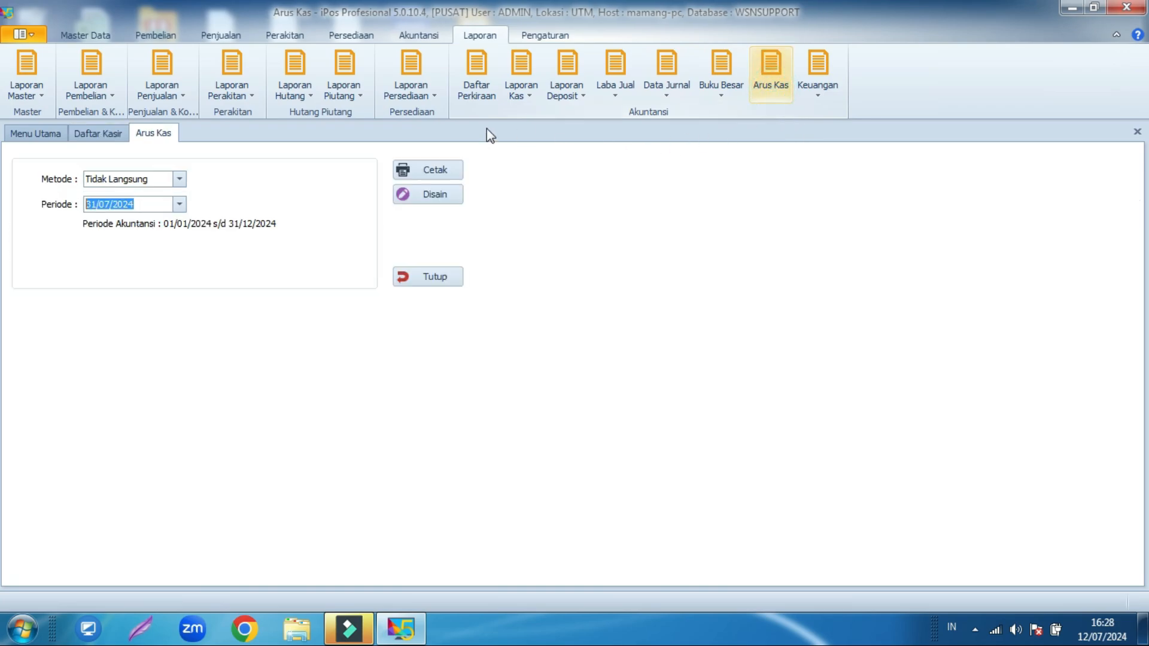
pyautogui.click(179, 179)
pyautogui.click(157, 195)
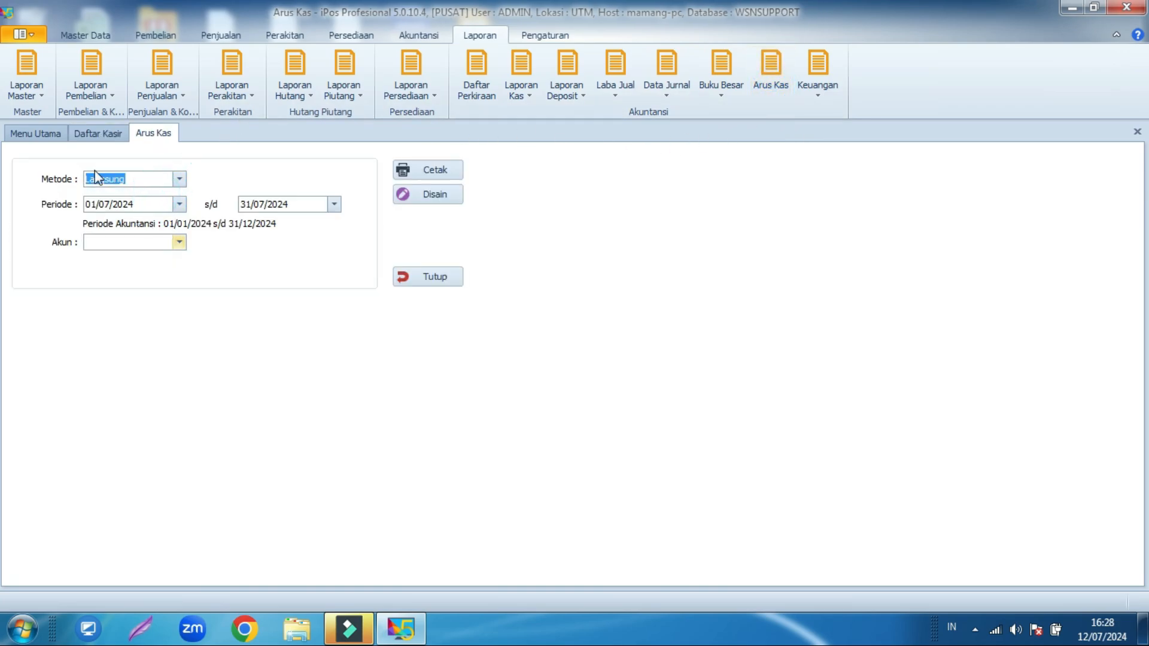
pyautogui.click(179, 242)
pyautogui.click(185, 289)
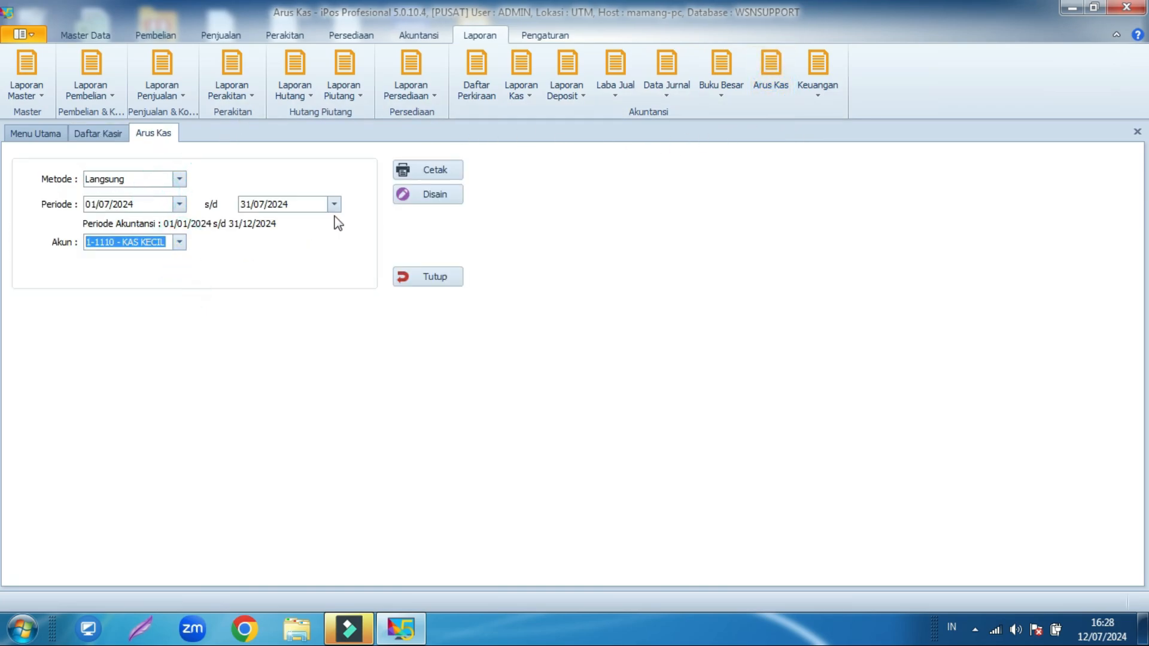
pyautogui.click(426, 171)
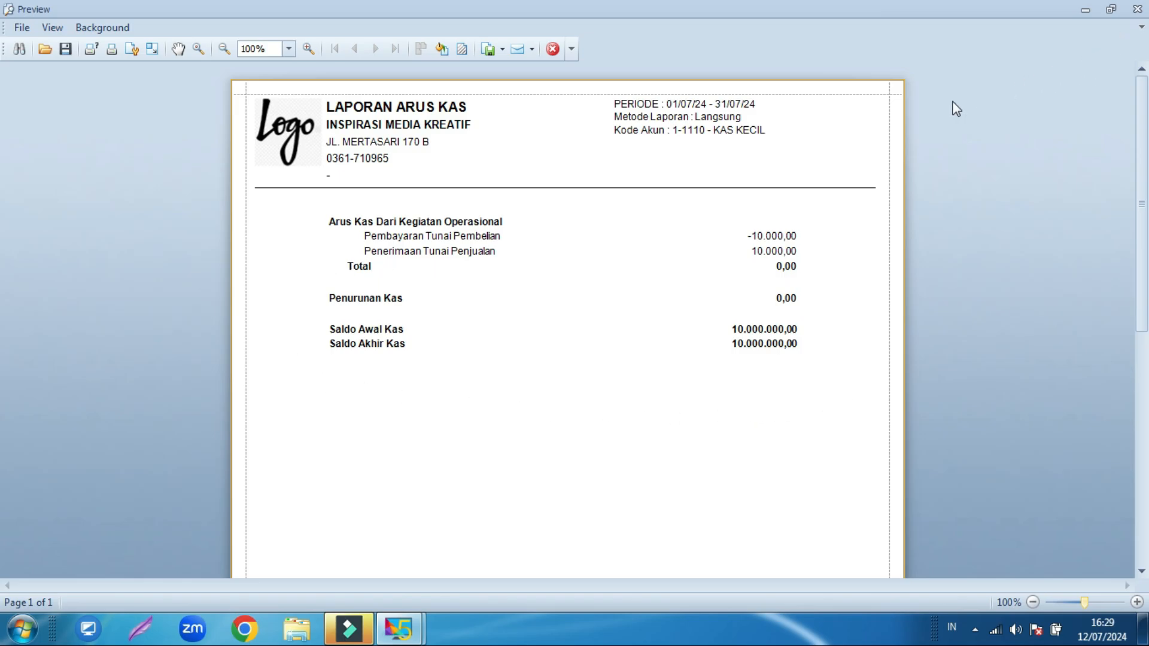
pyautogui.click(1137, 9)
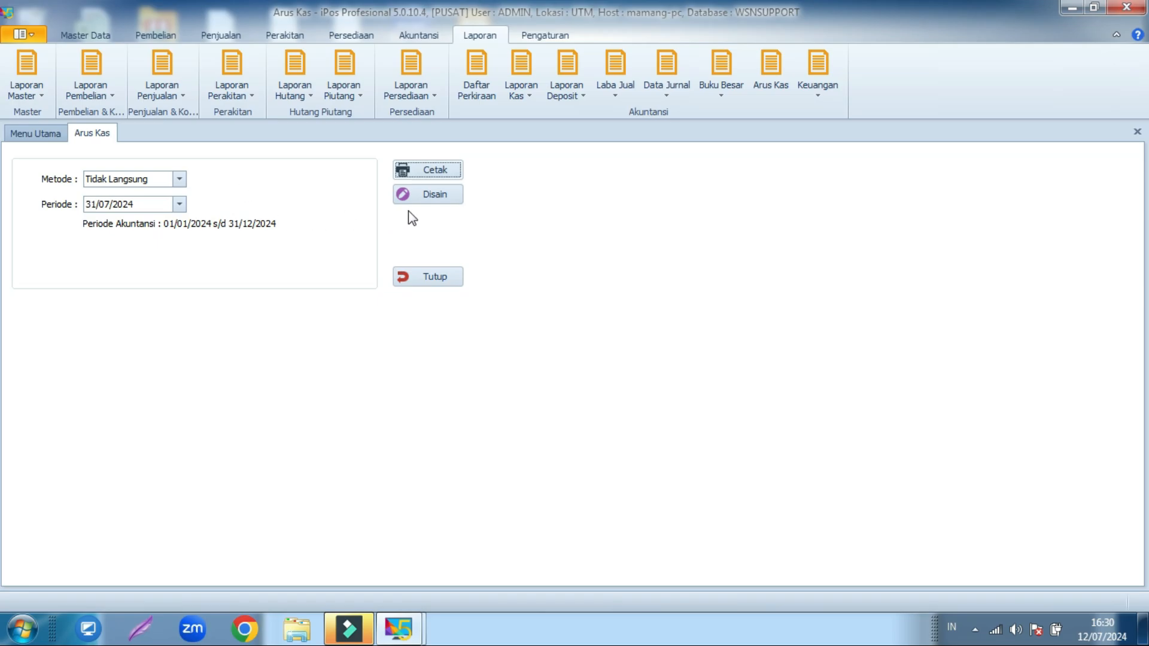
# Step: Preview the Tidak Langsung Arus Kas report for 31/07/2024 to review the effect of the sale
pyautogui.click(433, 170)
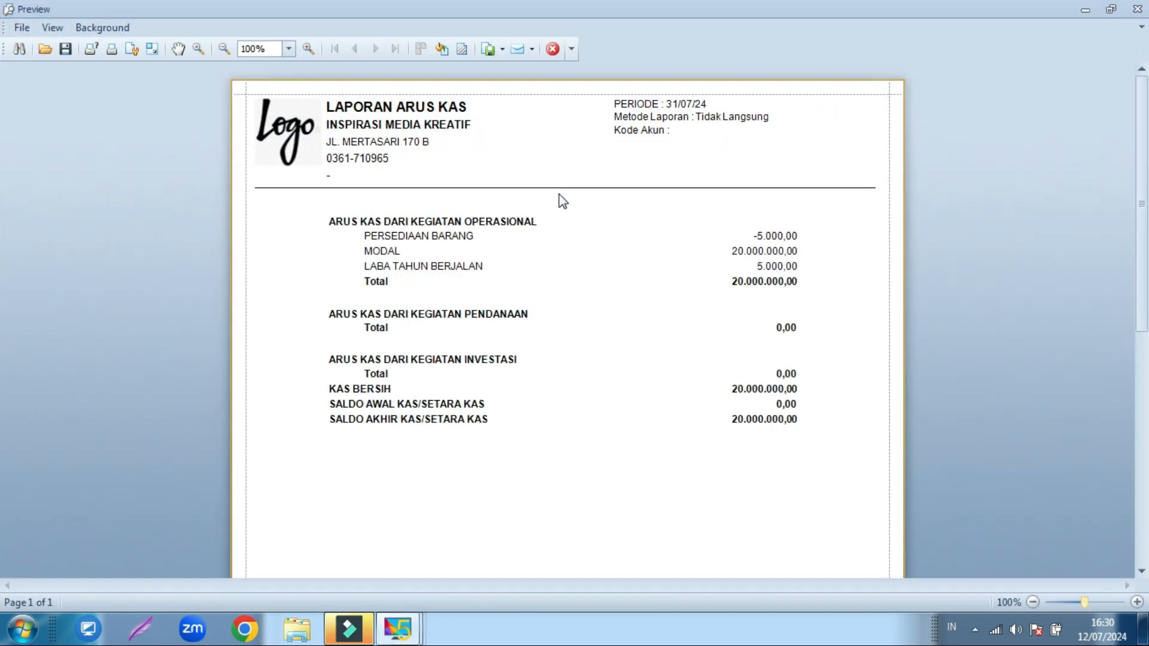